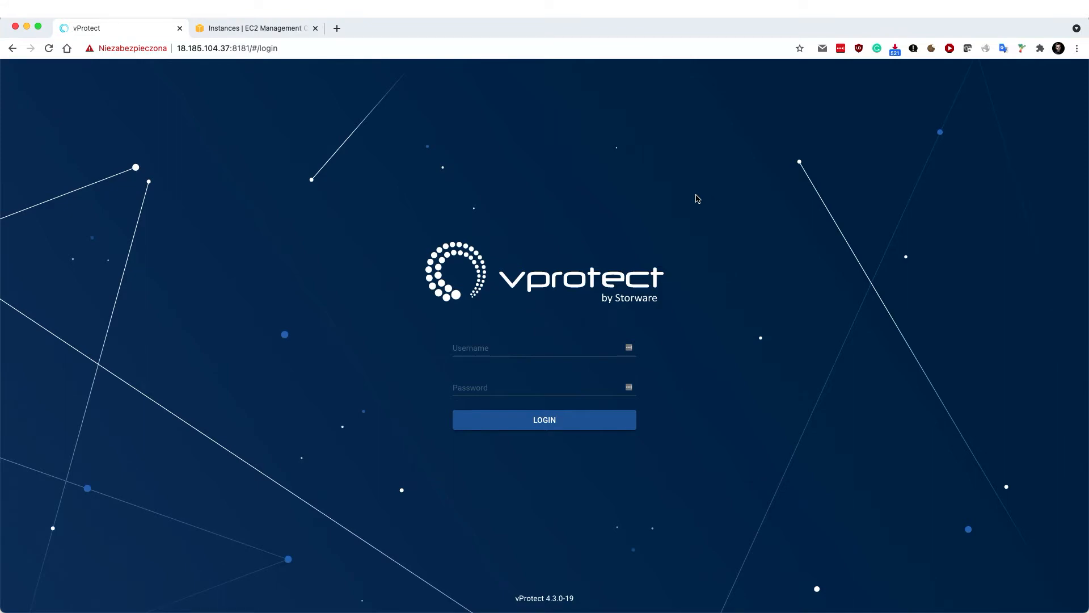
Log in to vProtect as admin with the administrator password
left_click(478, 347)
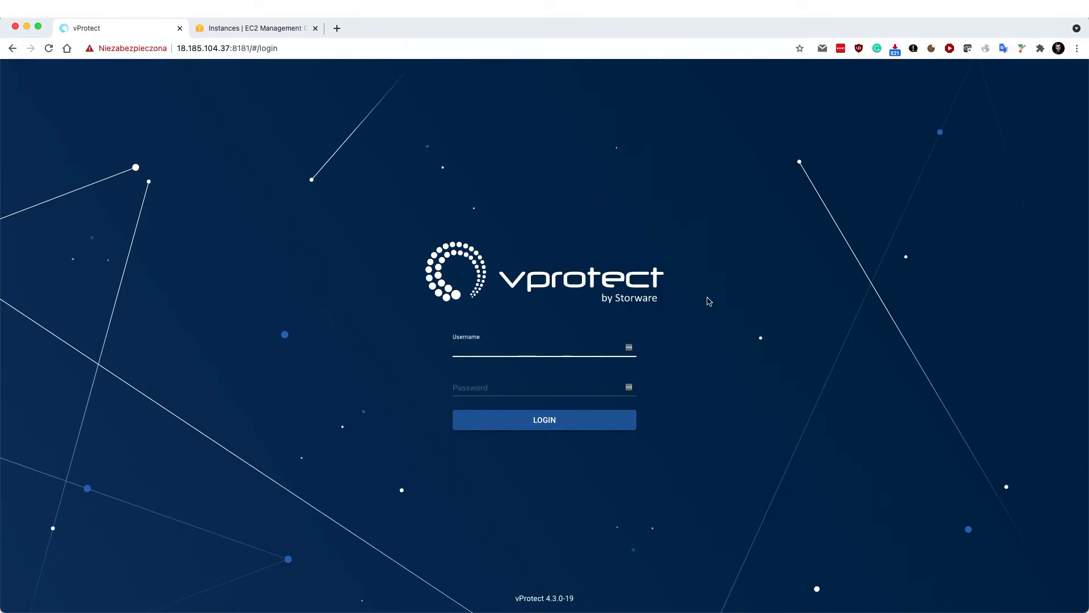
type("admin")
key("Tab")
type("********")
key("Return")
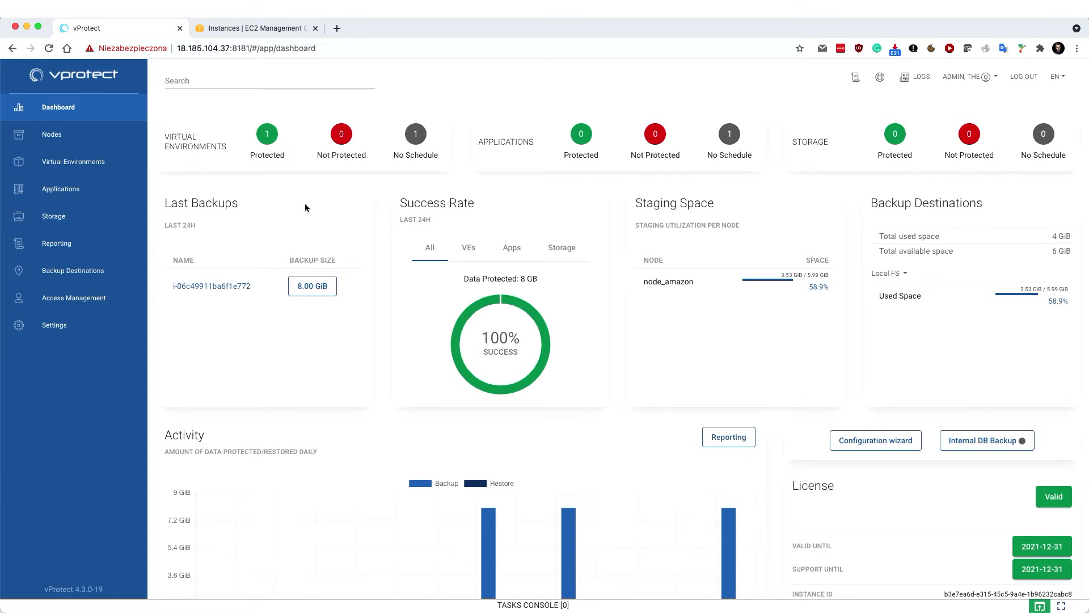
left_click(228, 29)
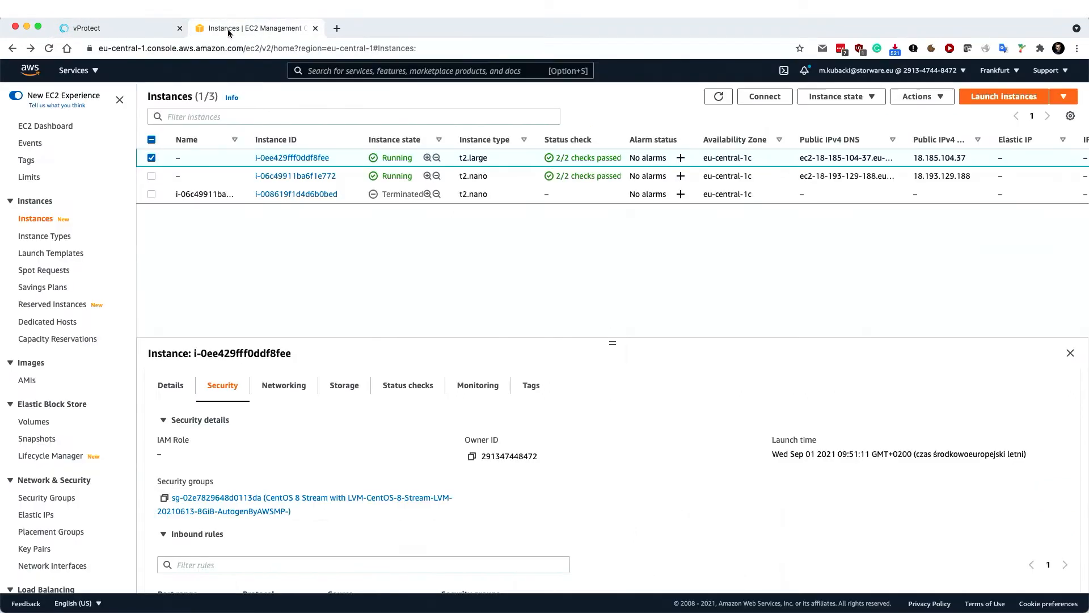
left_click(211, 177)
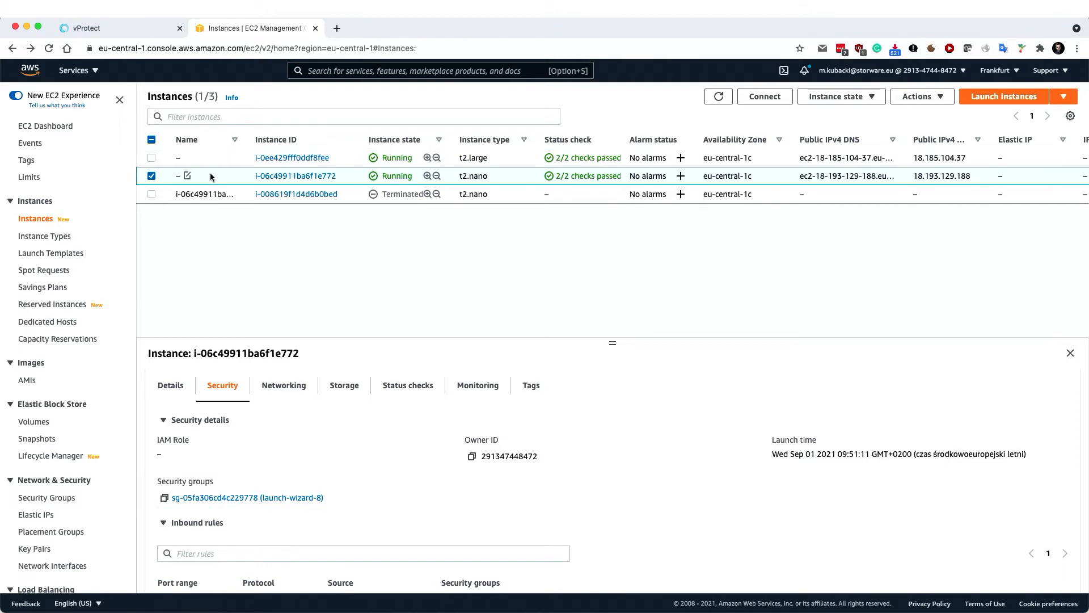
left_click(204, 157)
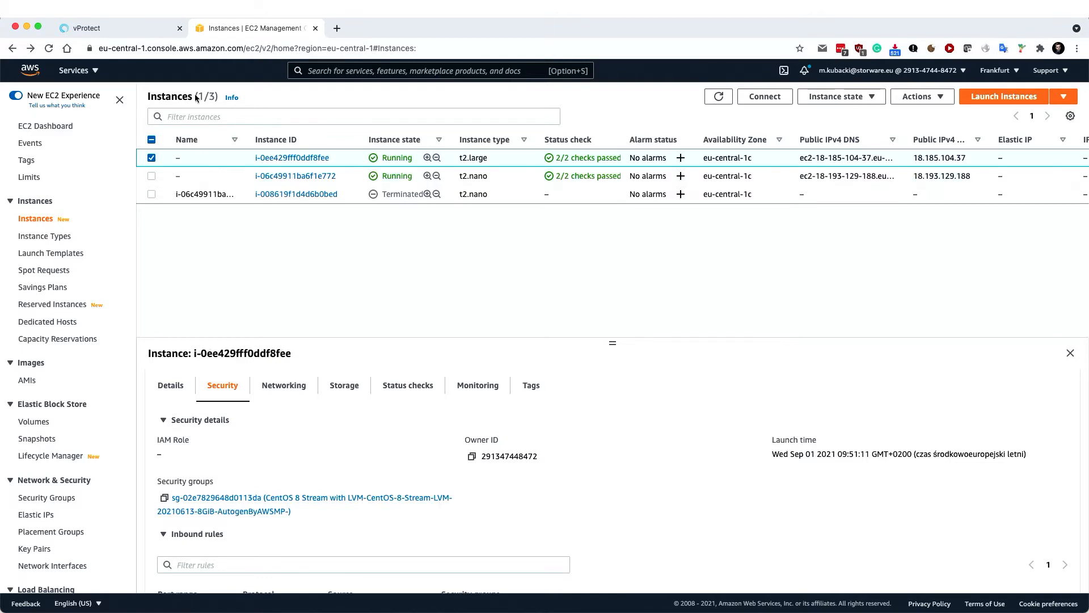
left_click(77, 28)
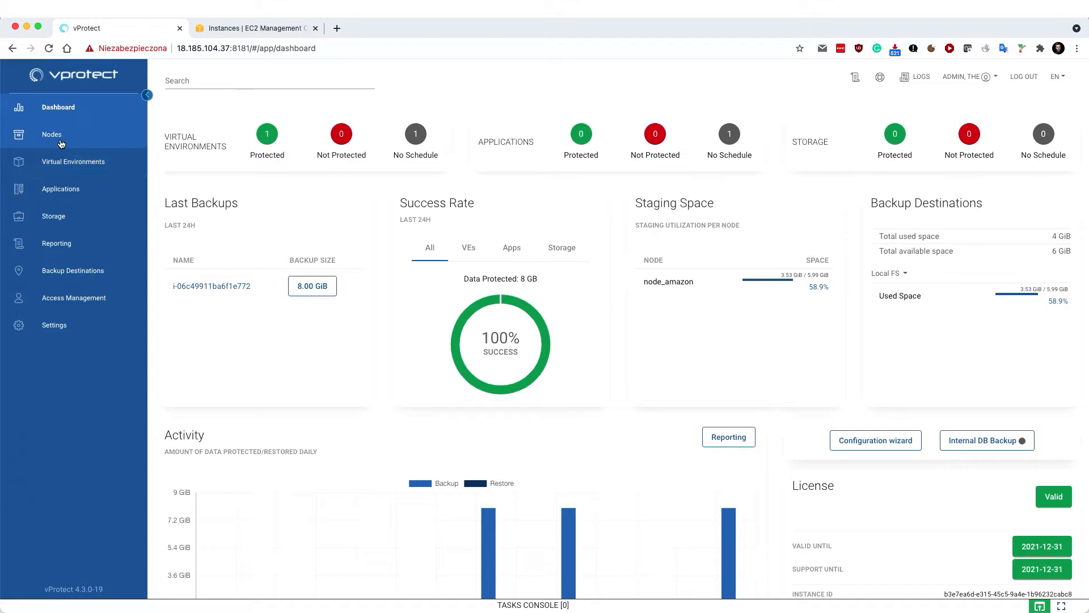
From Infrastructure, start a new hypervisor manager of type Amazon Web Services
left_click(62, 162)
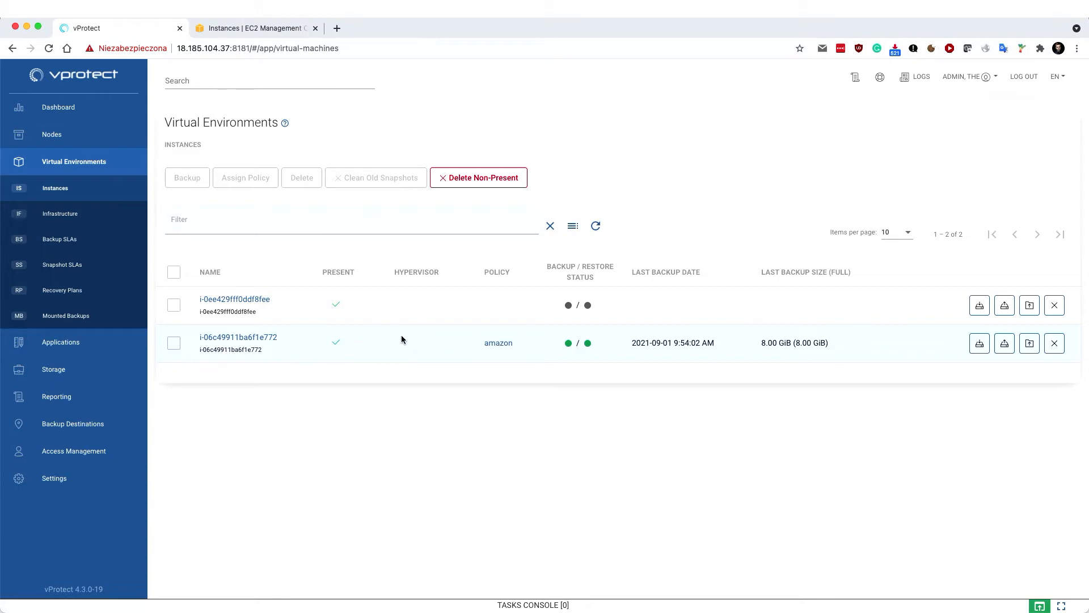
left_click(66, 221)
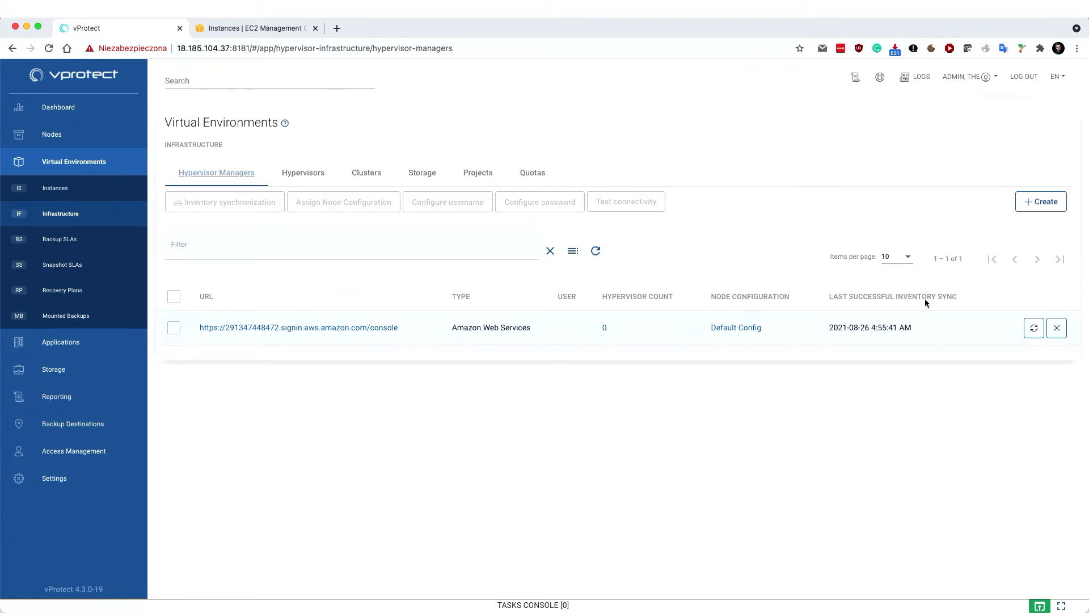
left_click(1031, 203)
left_click(333, 181)
left_click(333, 185)
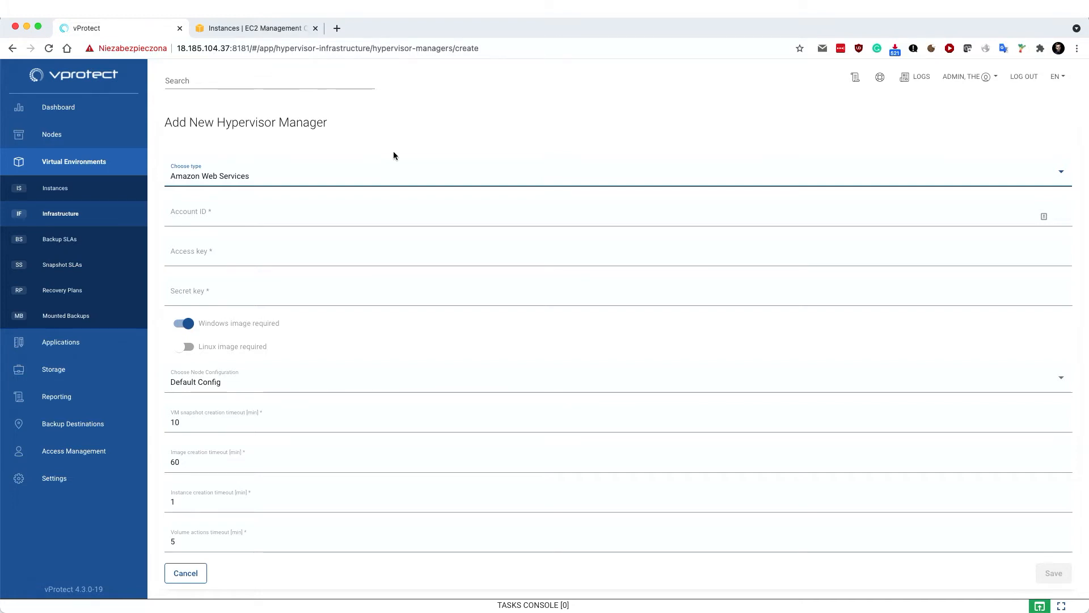
Cancel the form, run inventory synchronization for the AWS manager, and check its task status
left_click(193, 573)
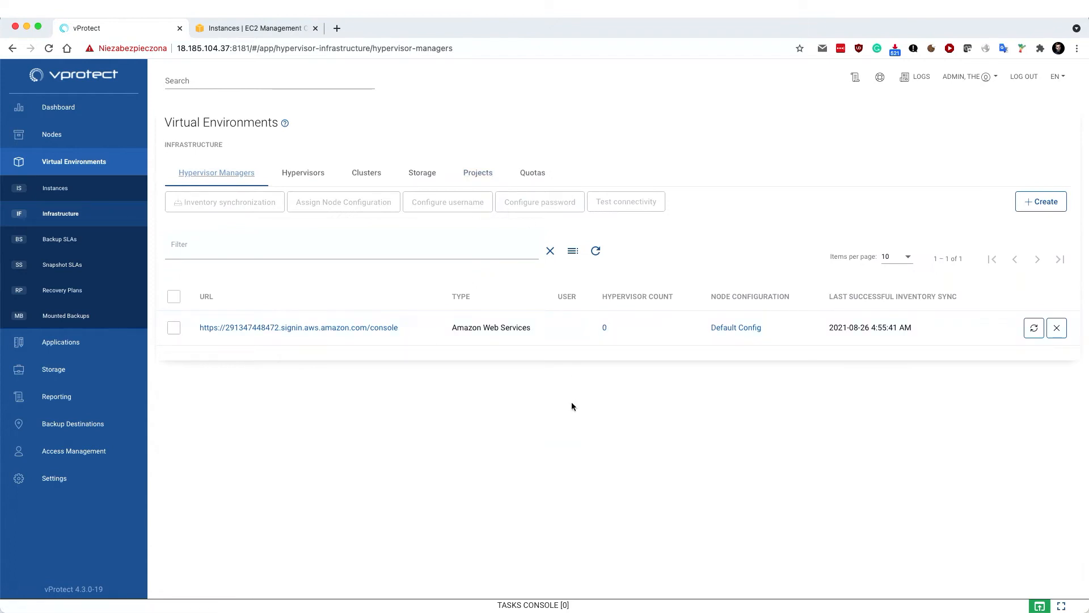
left_click(1033, 328)
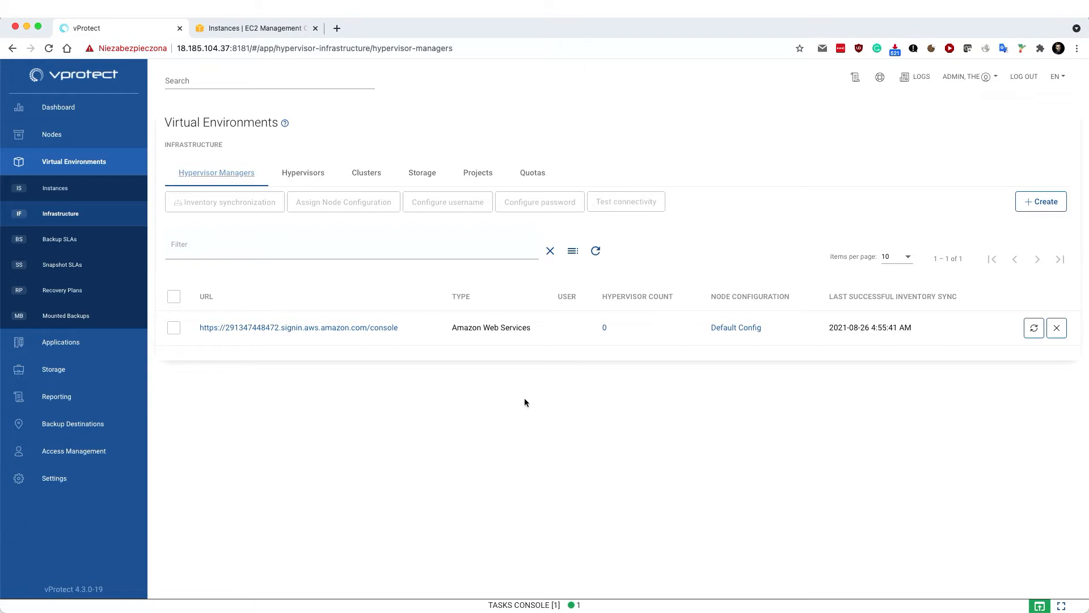
left_click(597, 608)
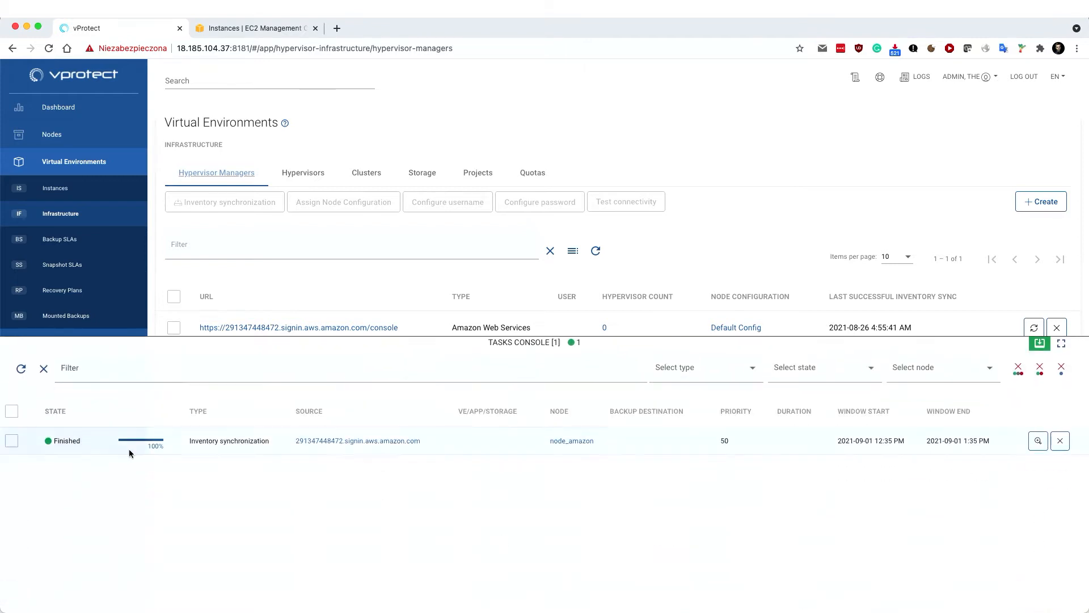
Back up instance i-06c49911ba6f1e772 in full to Local FS and watch the export task
left_click(60, 189)
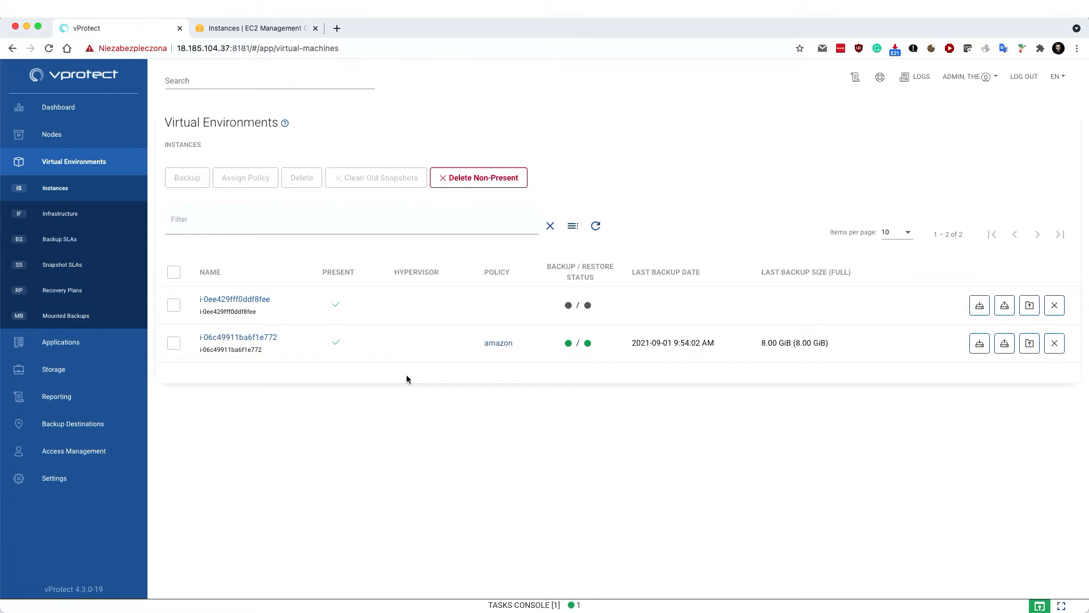
left_click(979, 344)
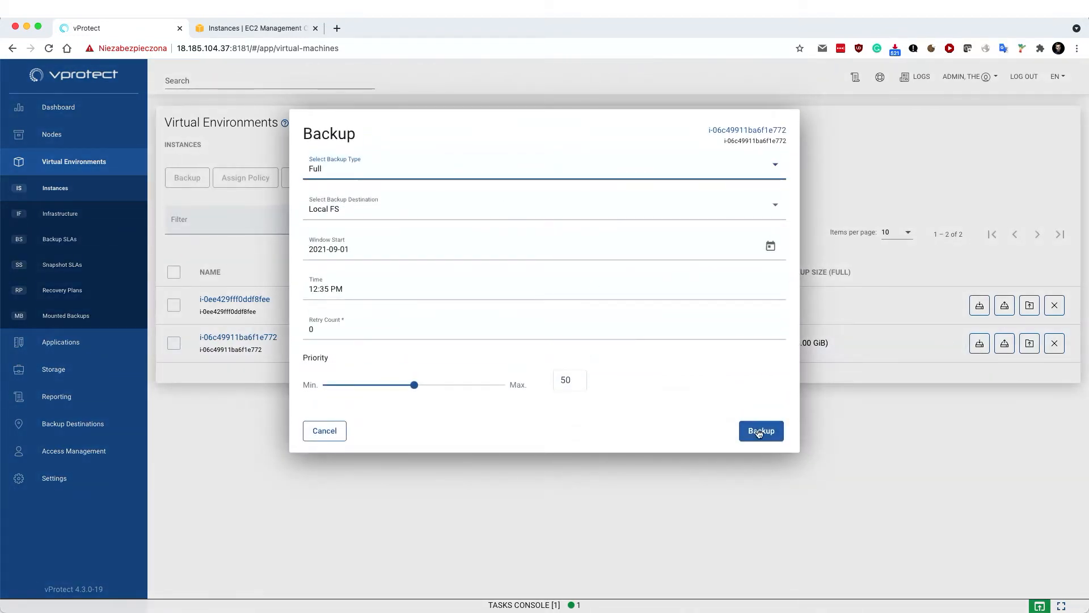
left_click(760, 431)
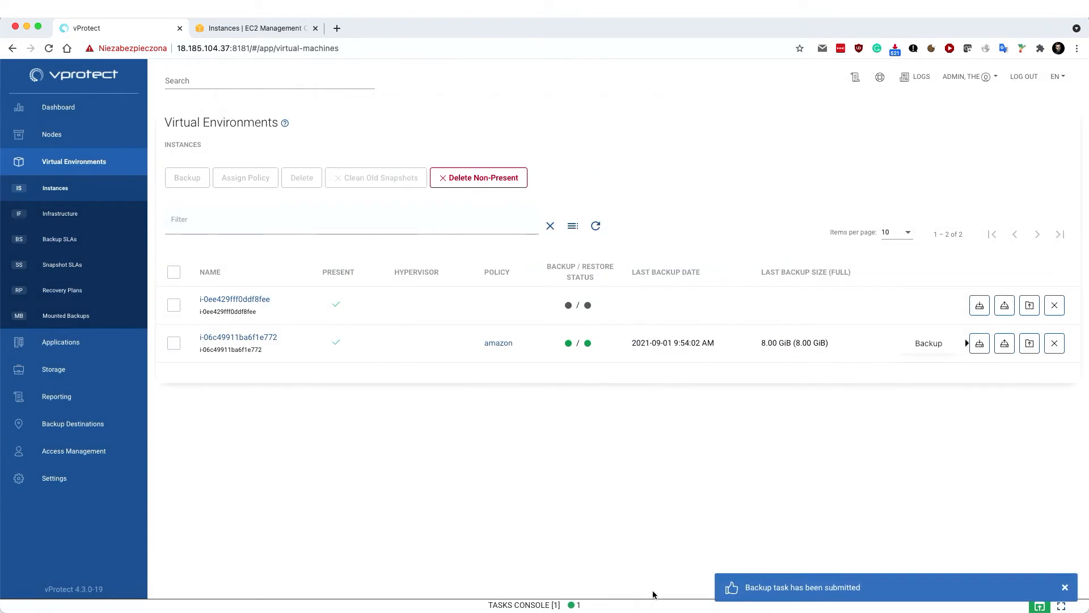
left_click(646, 605)
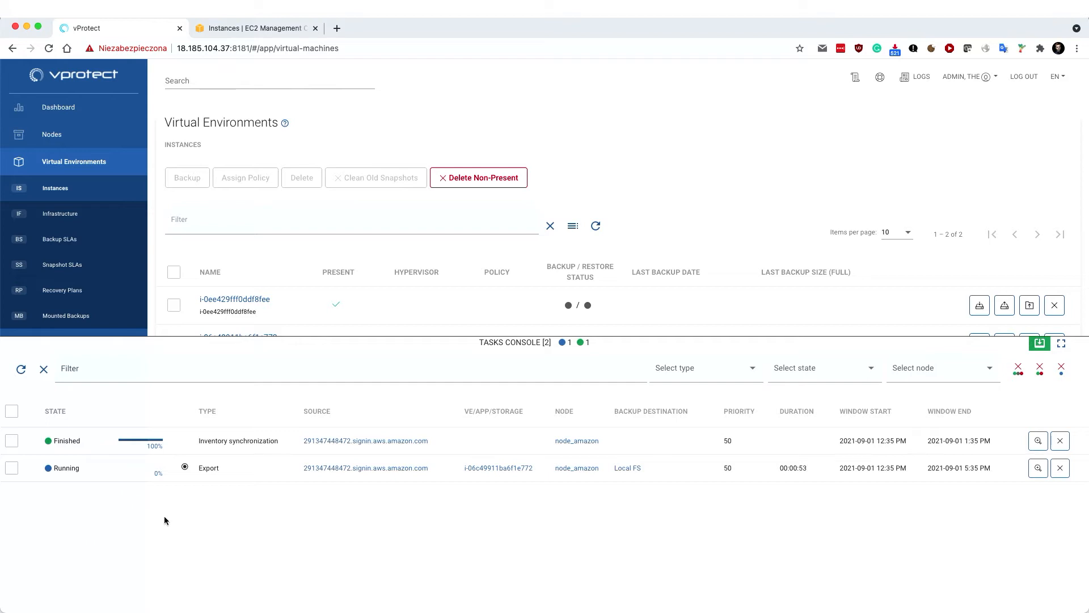
Open instance i-06c49911ba6f1e772's details and chart its Backup Time, then Transfer Rate statistics
left_click(308, 345)
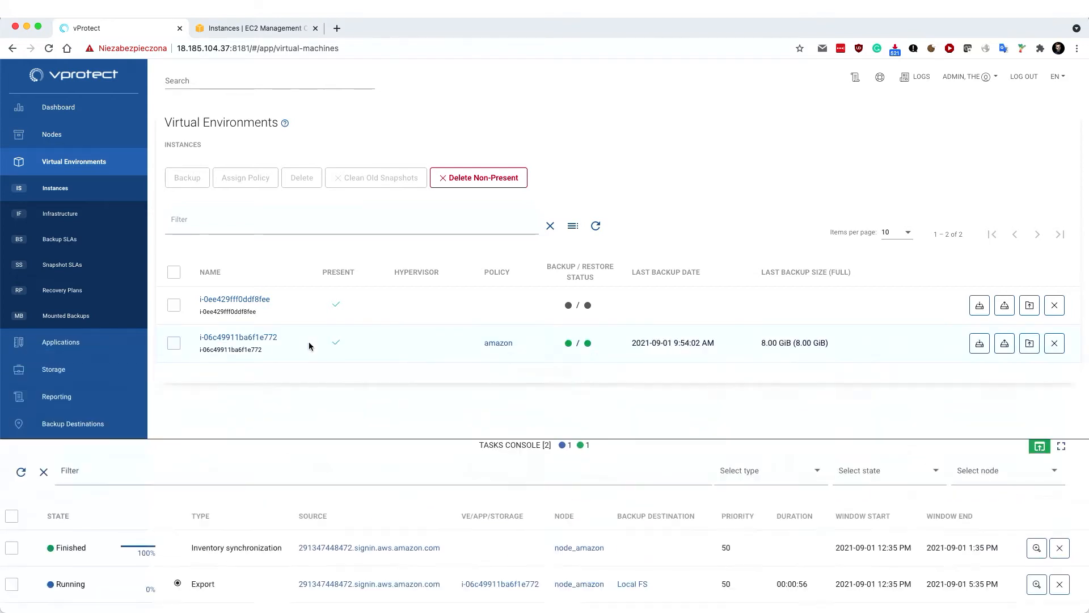
left_click(249, 340)
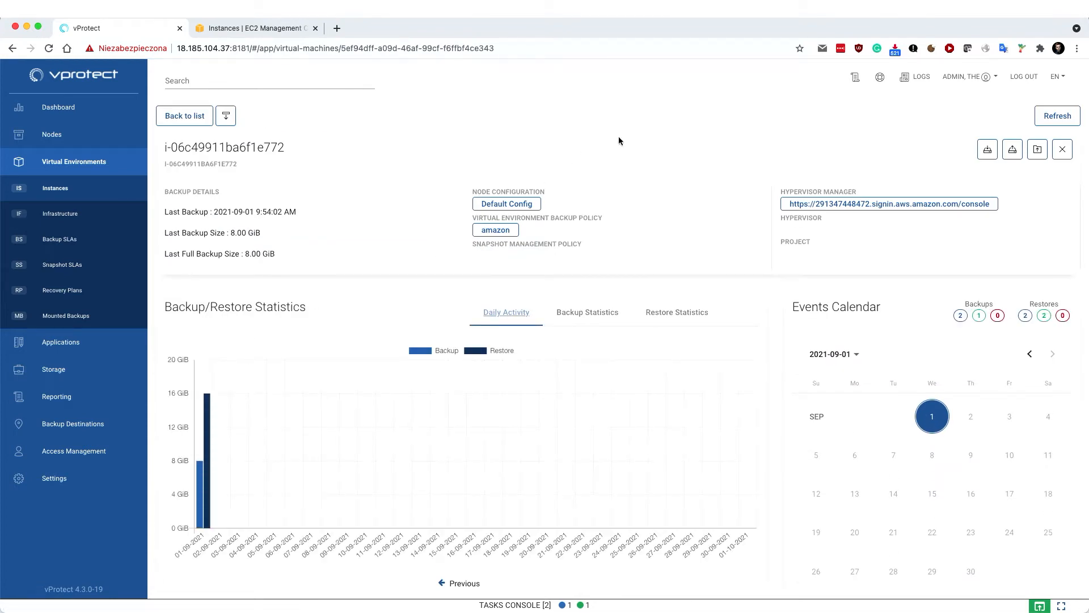
left_click(564, 319)
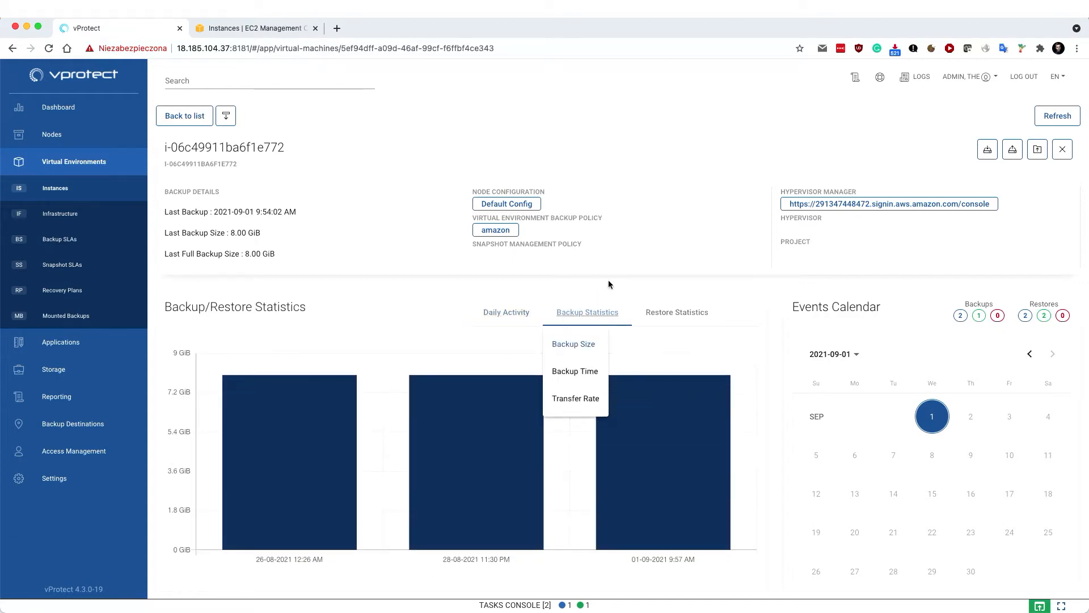
left_click(581, 369)
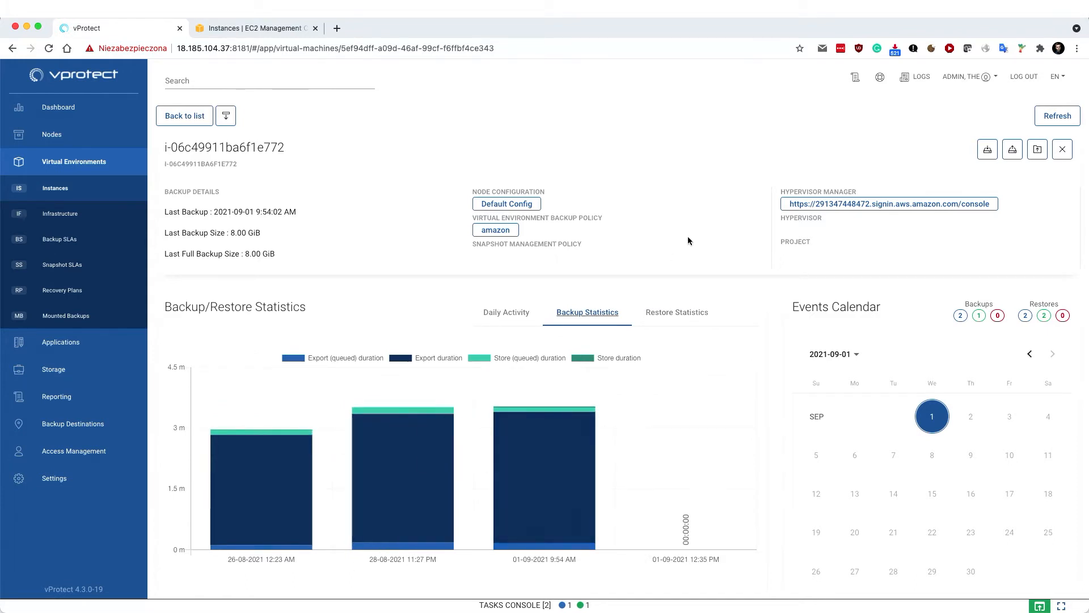
left_click(604, 320)
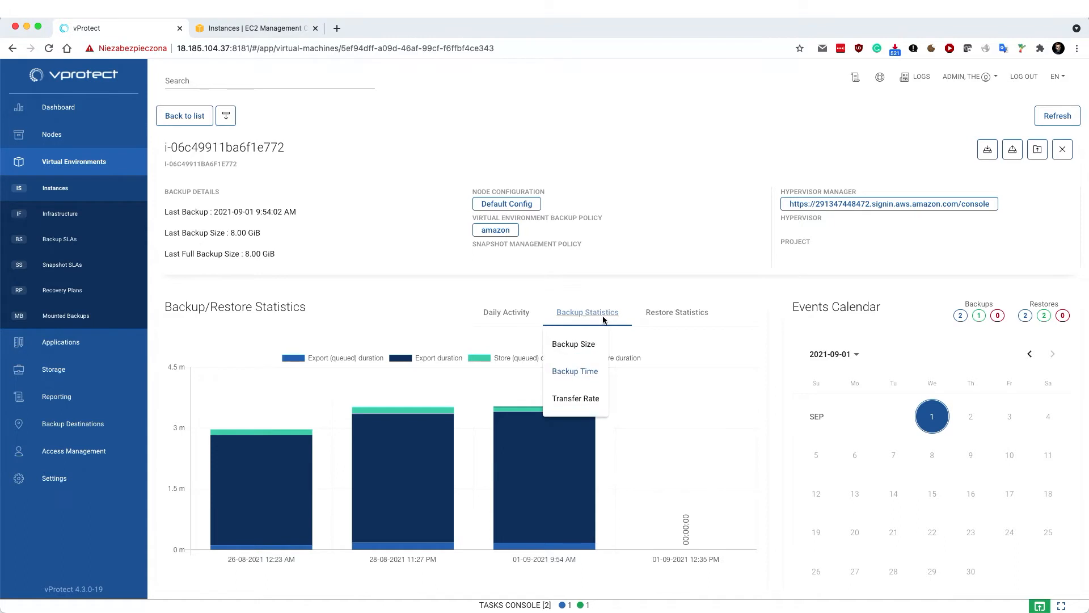
left_click(572, 396)
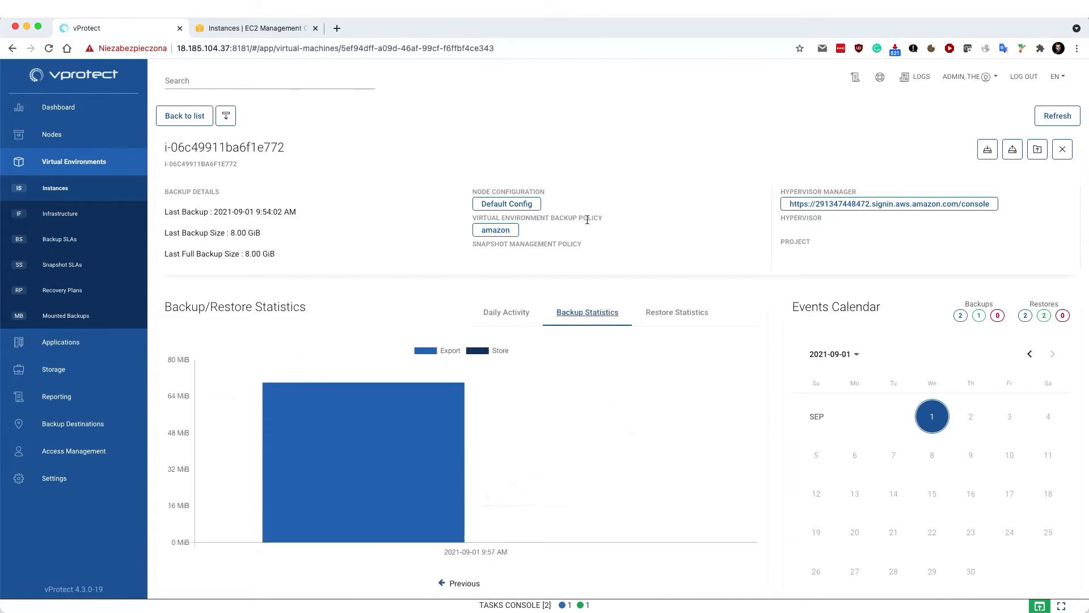
Review the instance's backup history and restore history lists
scroll(774, 322, "down", 5)
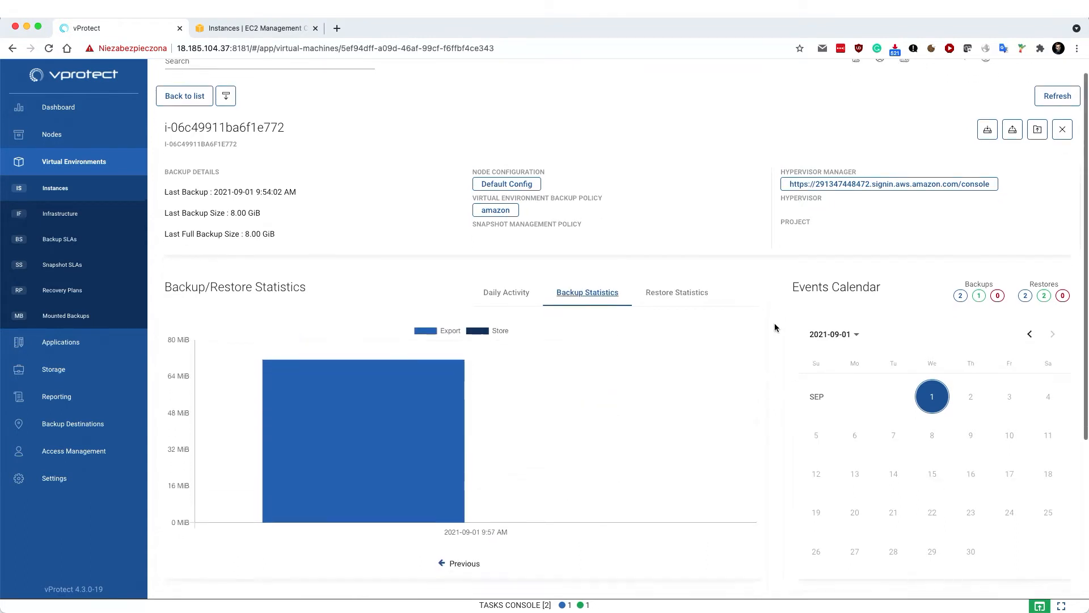
scroll(775, 322, "down", 1)
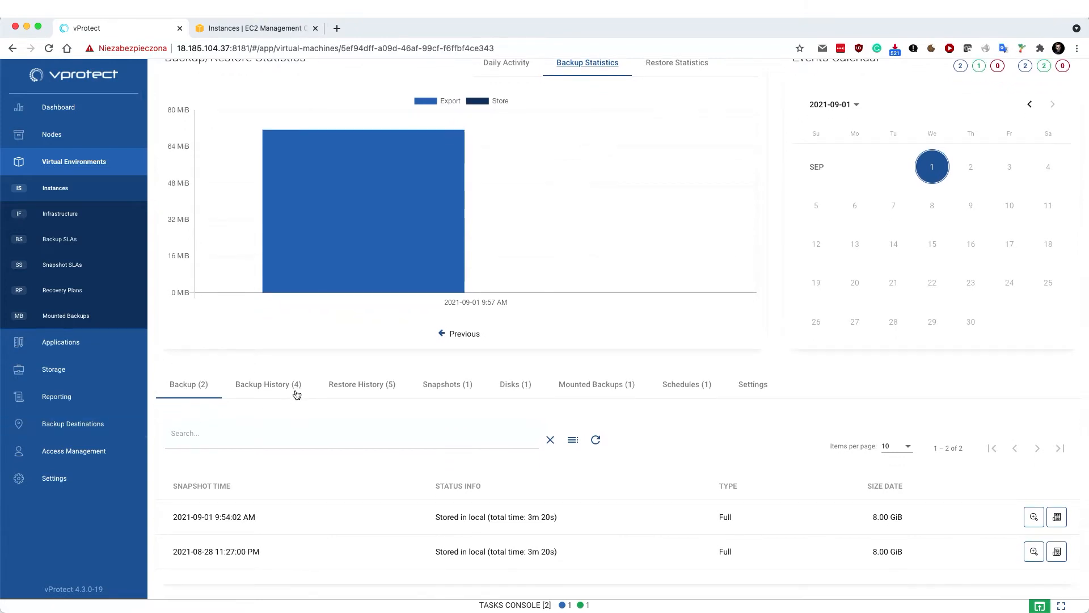
left_click(279, 397)
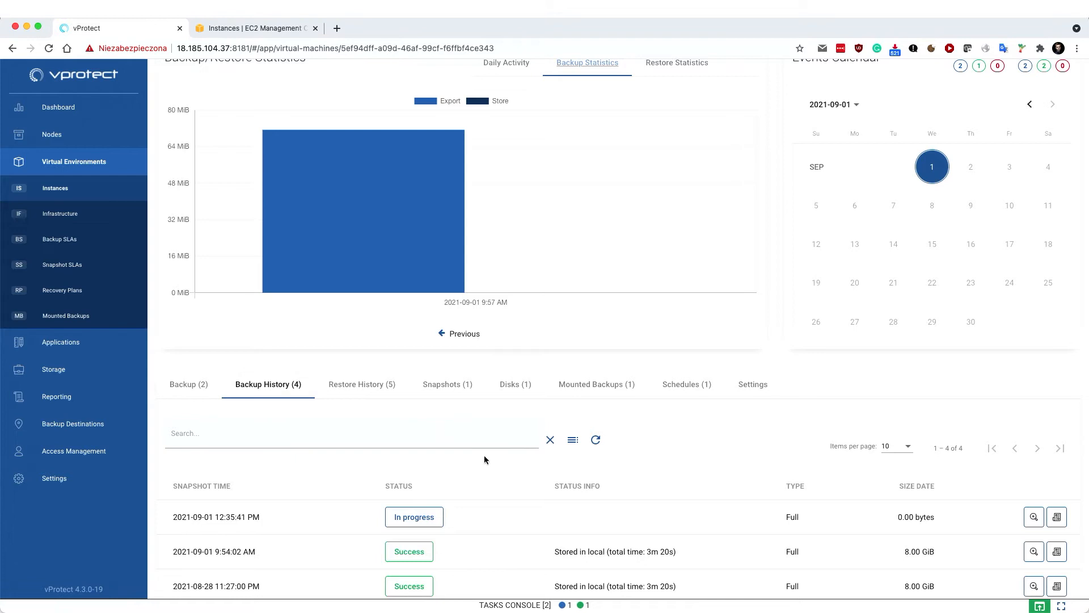
scroll(484, 460, "down", 2)
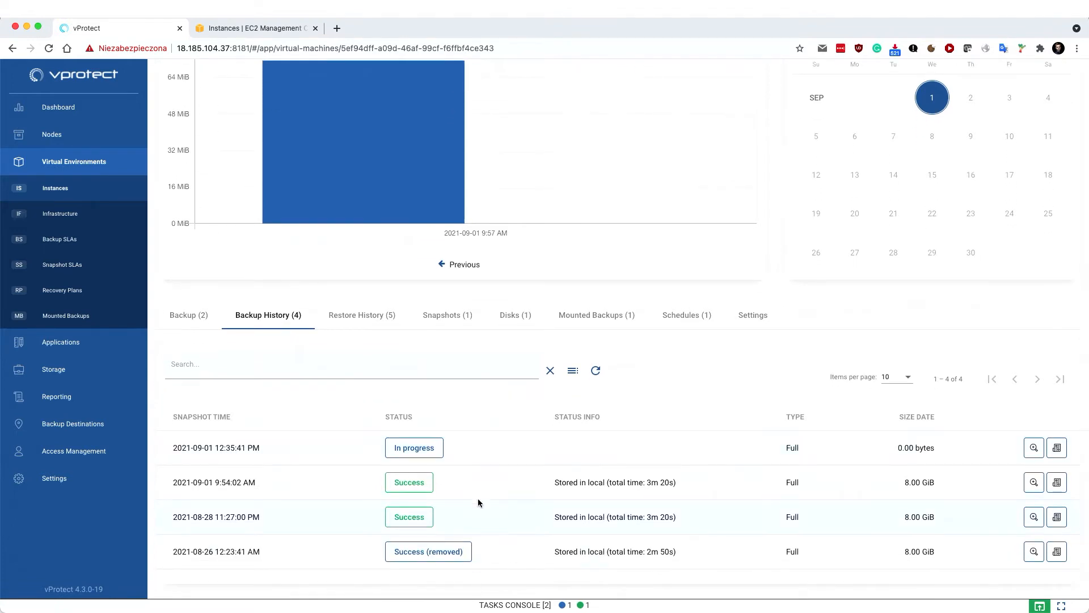
left_click(376, 321)
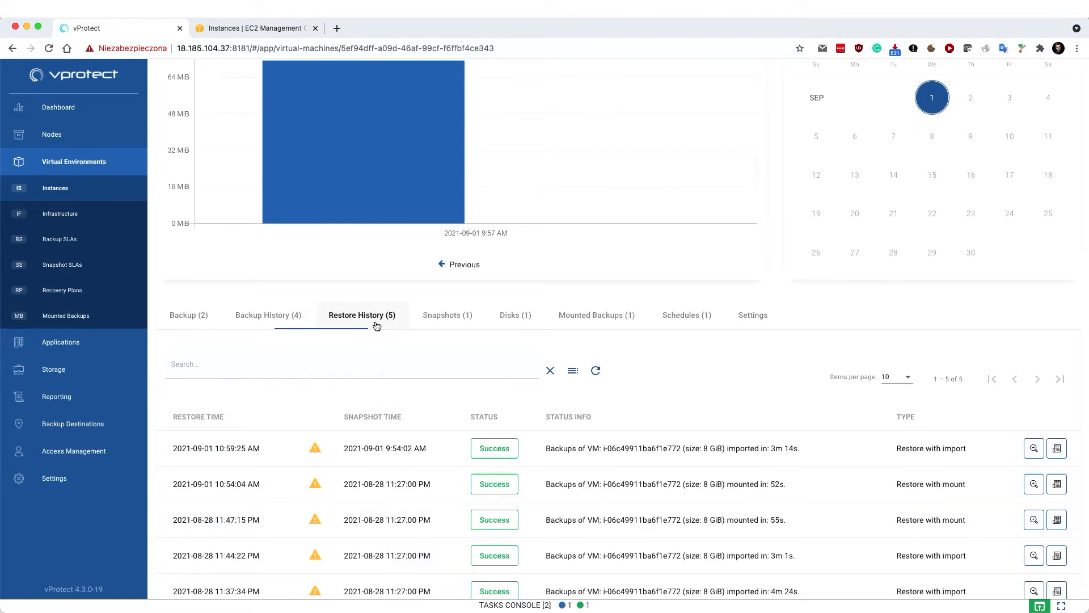
View the instance's Snapshots, Disks, Mounted Backups and Schedules tabs
left_click(432, 324)
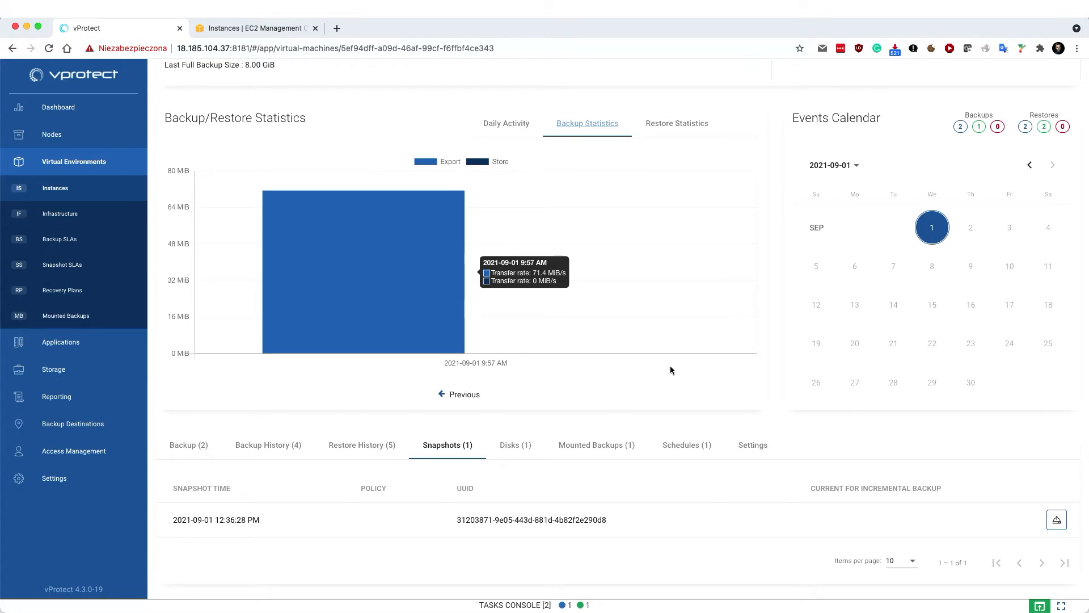
left_click(534, 444)
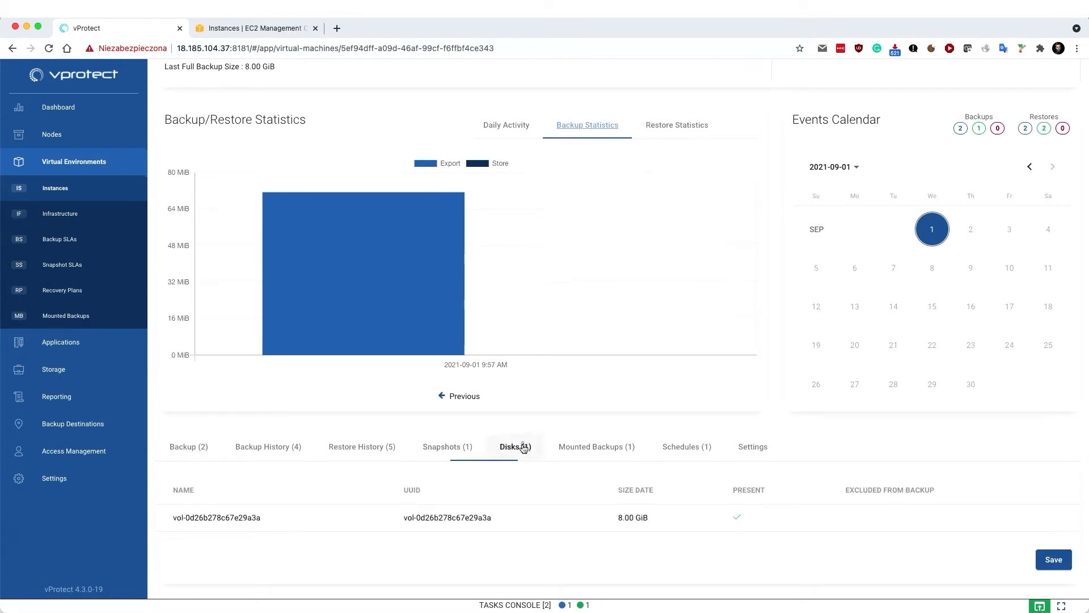
left_click(595, 448)
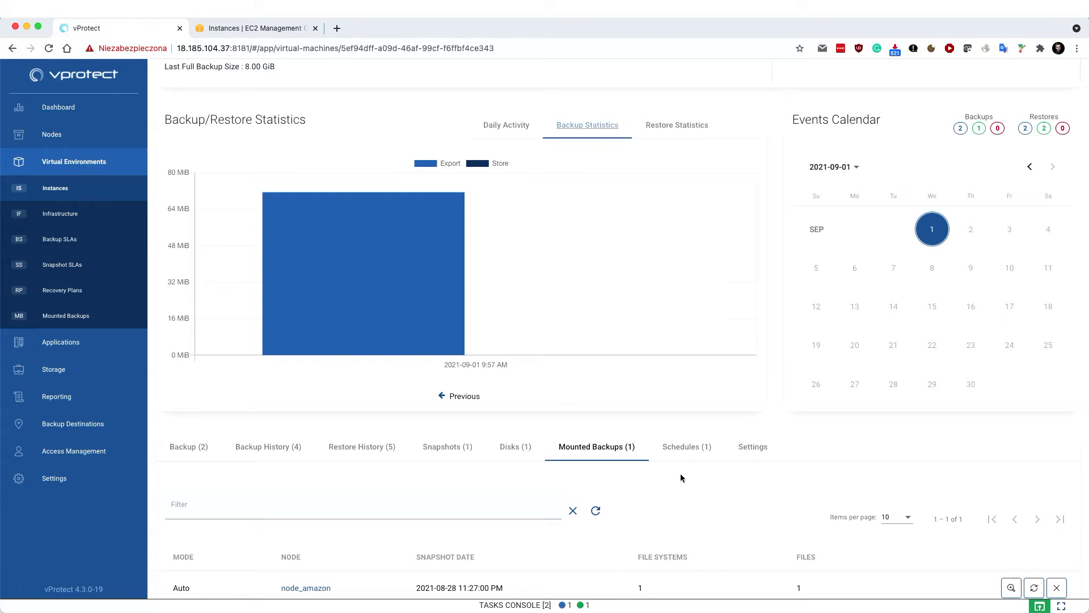
left_click(707, 451)
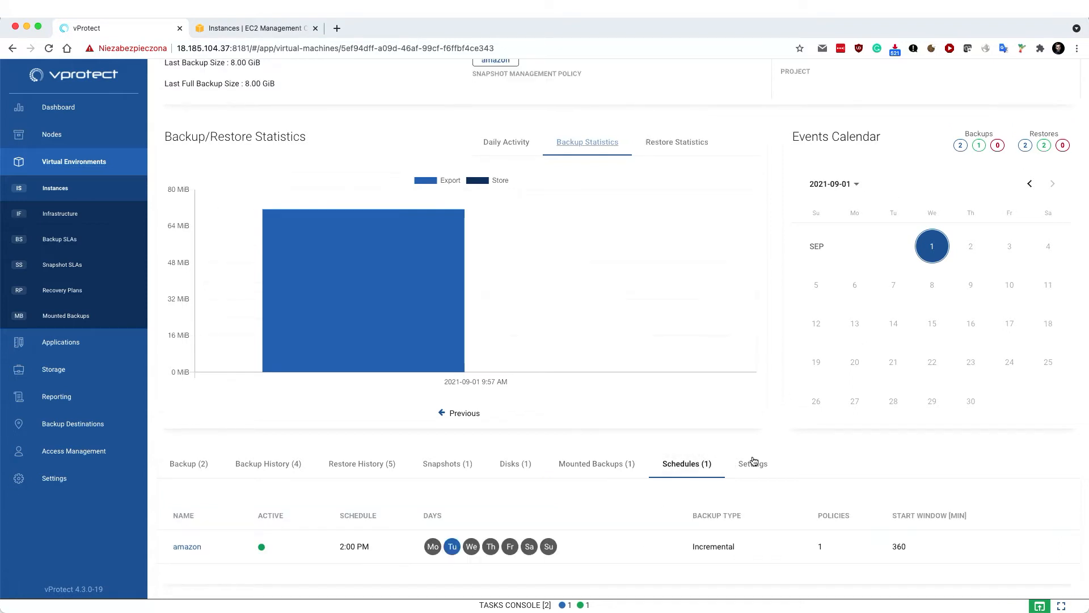
Inspect the instance's Settings, expanding the SSH access section, and return to the top
left_click(753, 463)
scroll(693, 371, "down", 3)
scroll(694, 376, "down", 2)
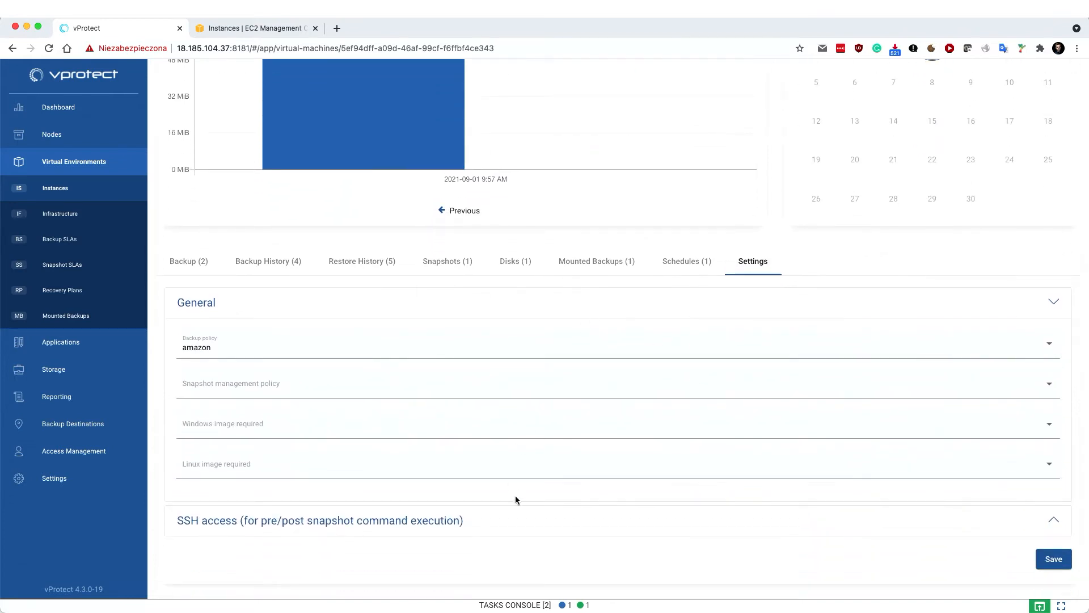
left_click(405, 520)
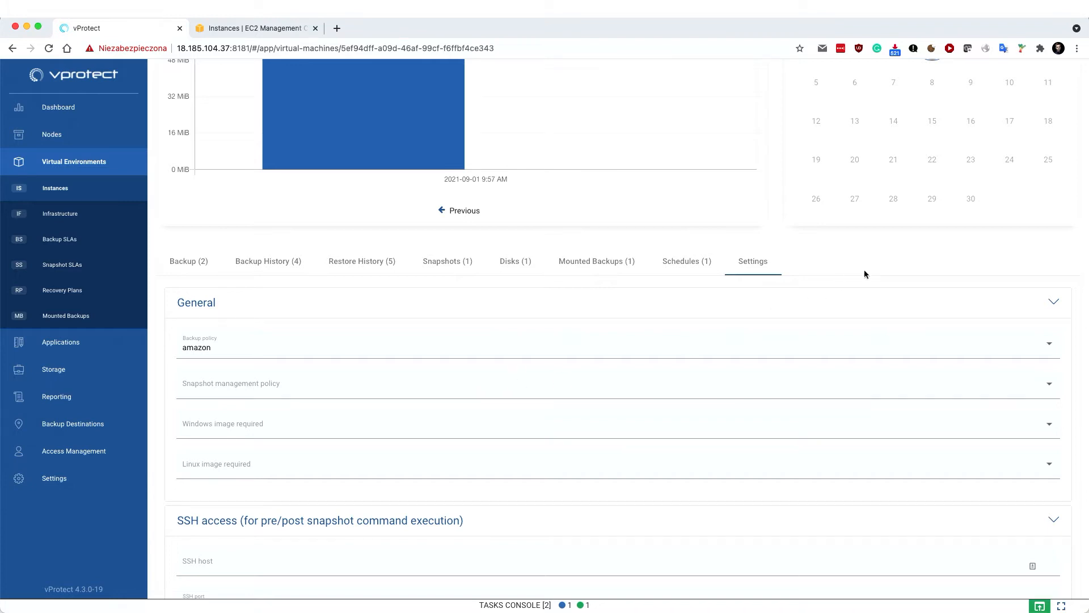
scroll(863, 270, "up", 7)
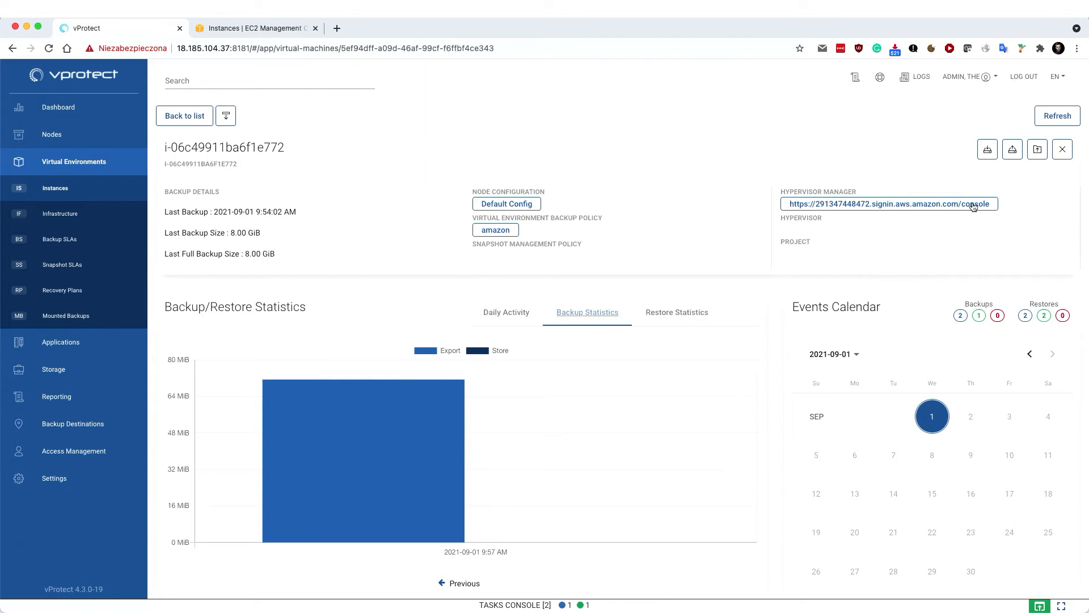
Expand the Tasks Console to confirm the export and store tasks reached 100%
left_click(634, 604)
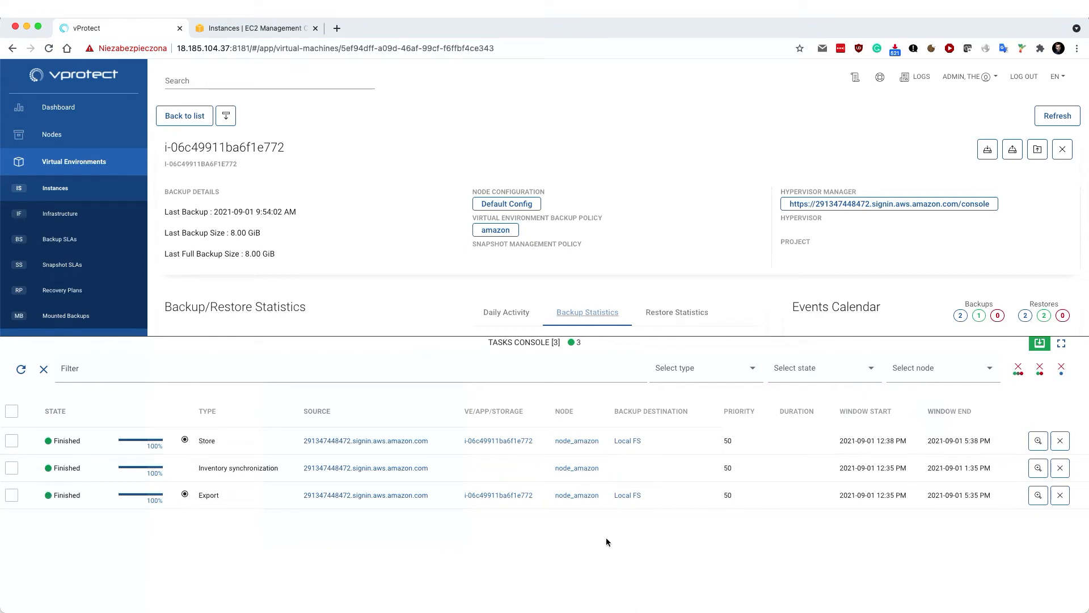
double_click(206, 441)
left_click(258, 530)
left_click(368, 340)
left_click(1051, 119)
left_click(1013, 150)
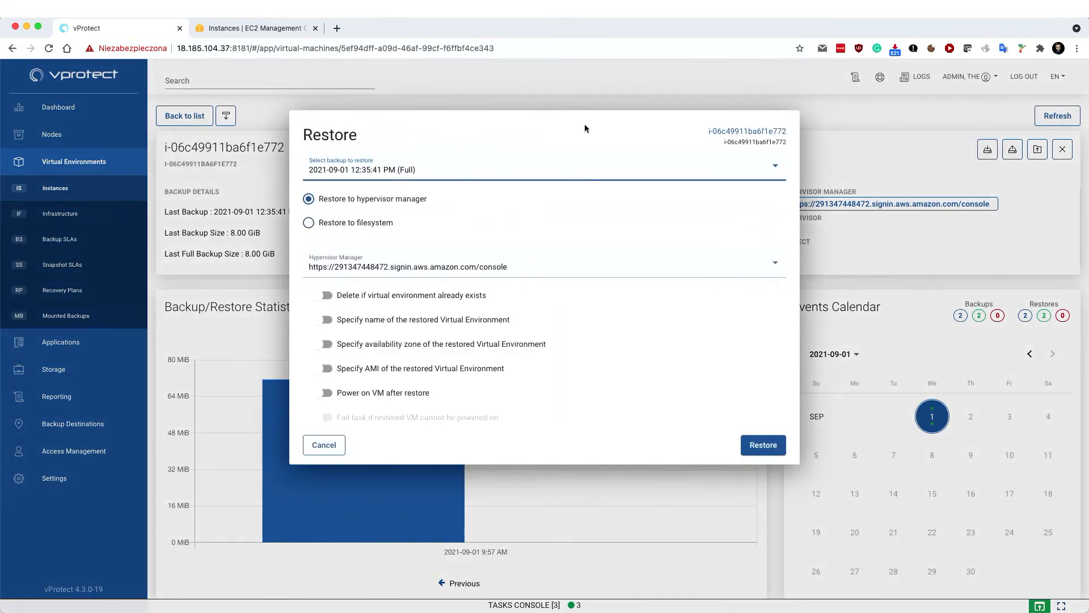
left_click(450, 169)
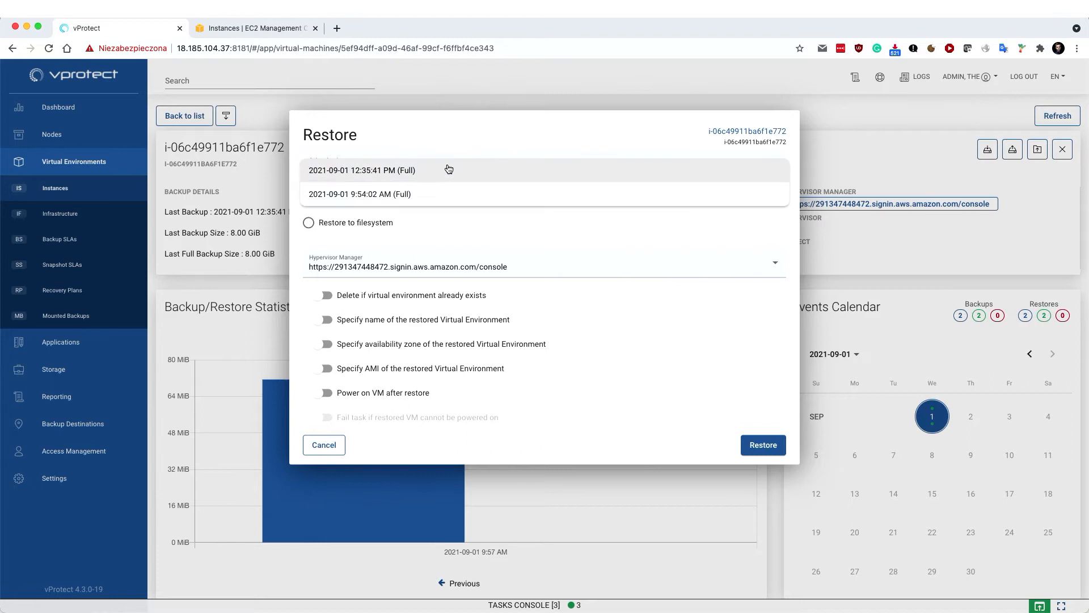
left_click(449, 169)
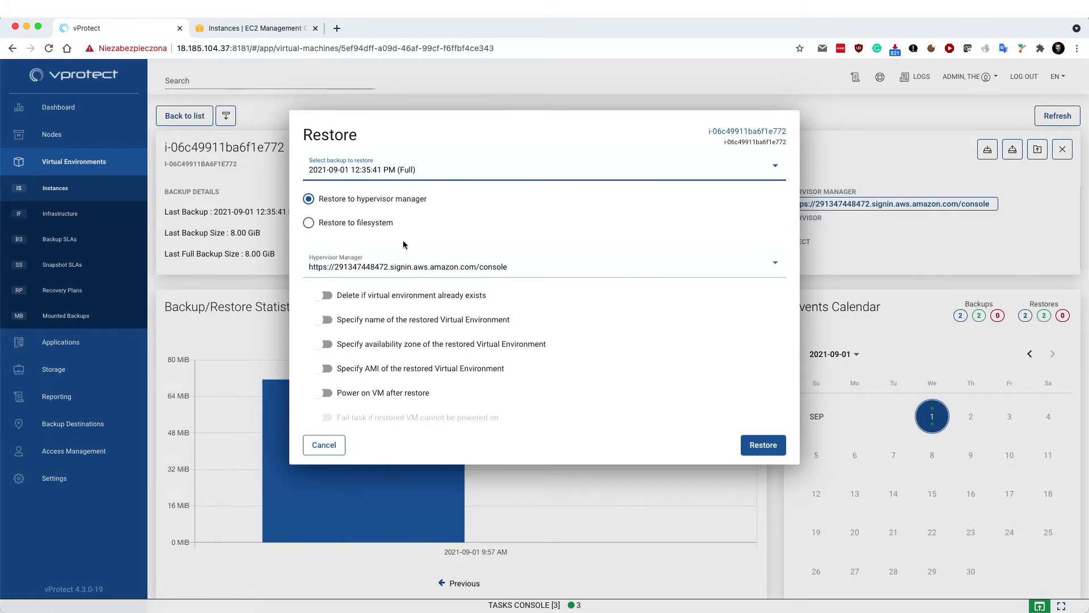
left_click(327, 393)
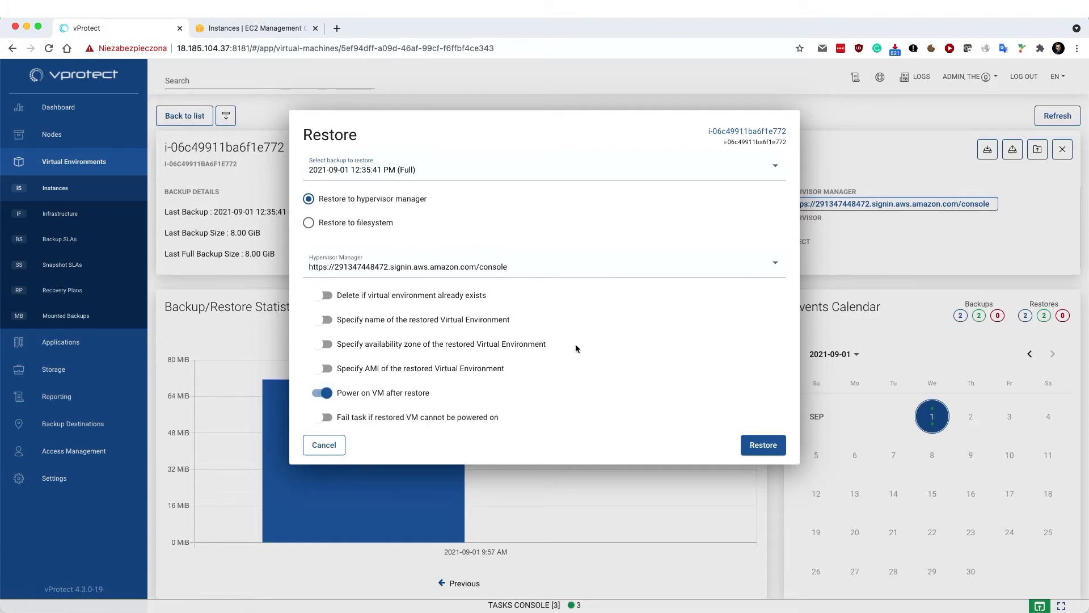
left_click(760, 445)
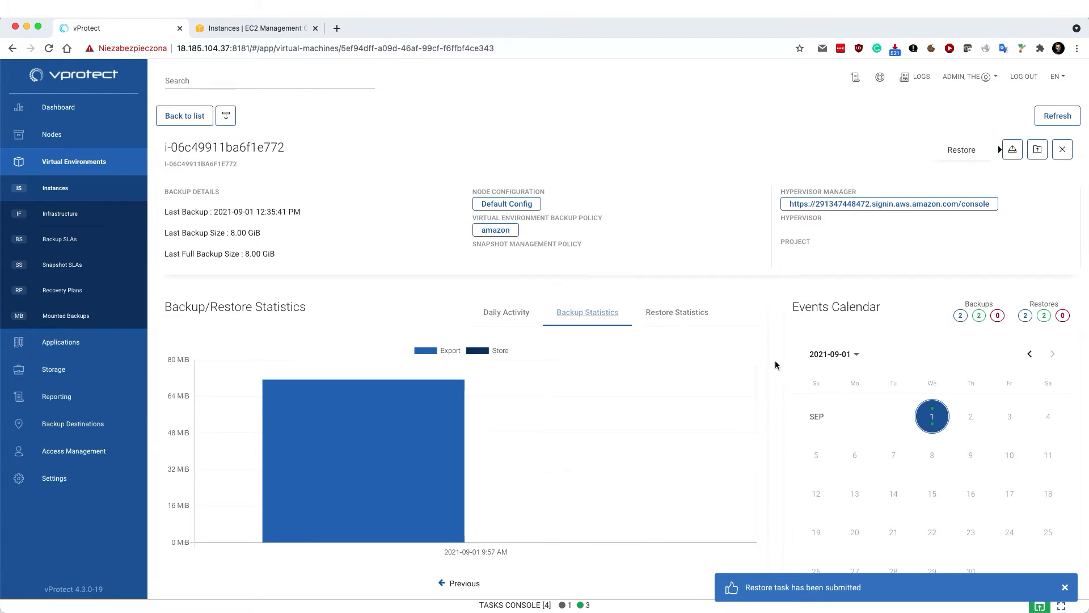
left_click(639, 605)
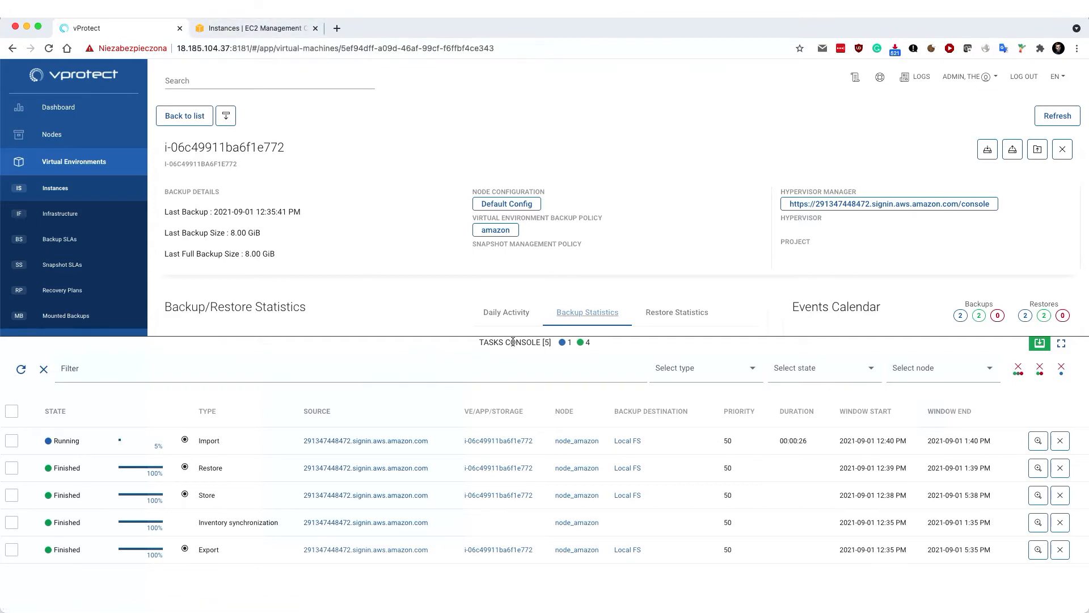
left_click(440, 338)
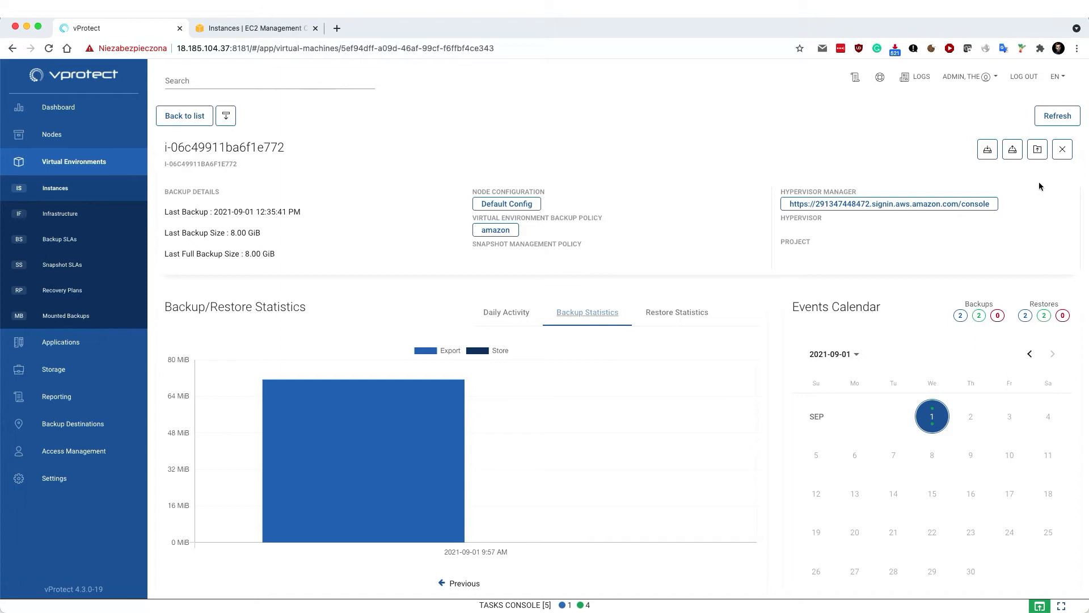
Open mount options for the 12:35:41 PM full backup and select Specify filesystems to be mounted
left_click(988, 149)
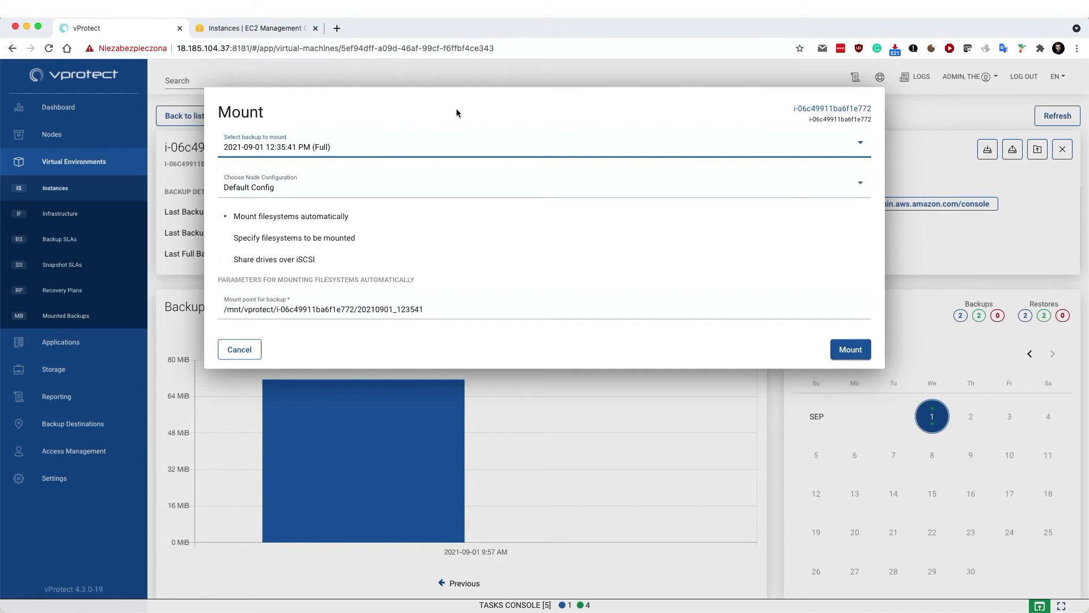
left_click(286, 239)
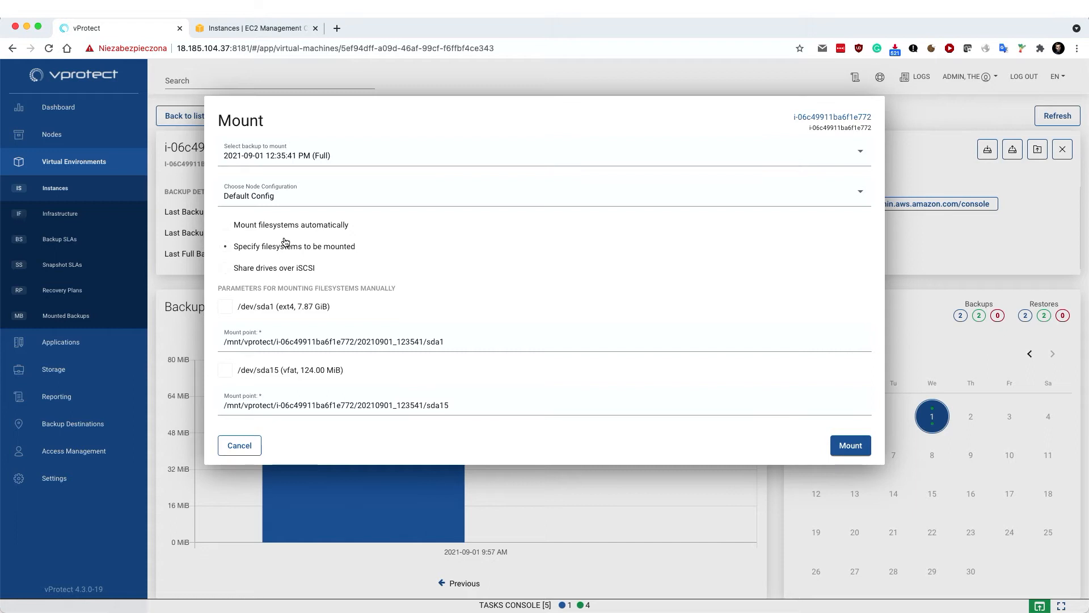
Select Share drives over iSCSI, then cancel the mount form without mounting
left_click(275, 267)
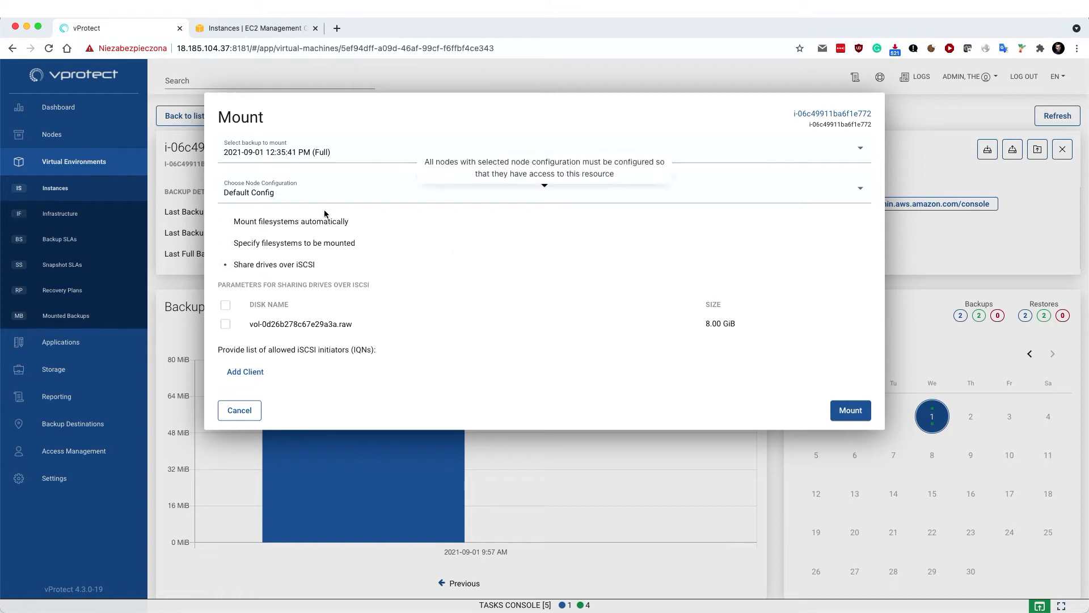
left_click(244, 413)
Open the instance's mounted backup and browse its file system
scroll(655, 329, "down", 6)
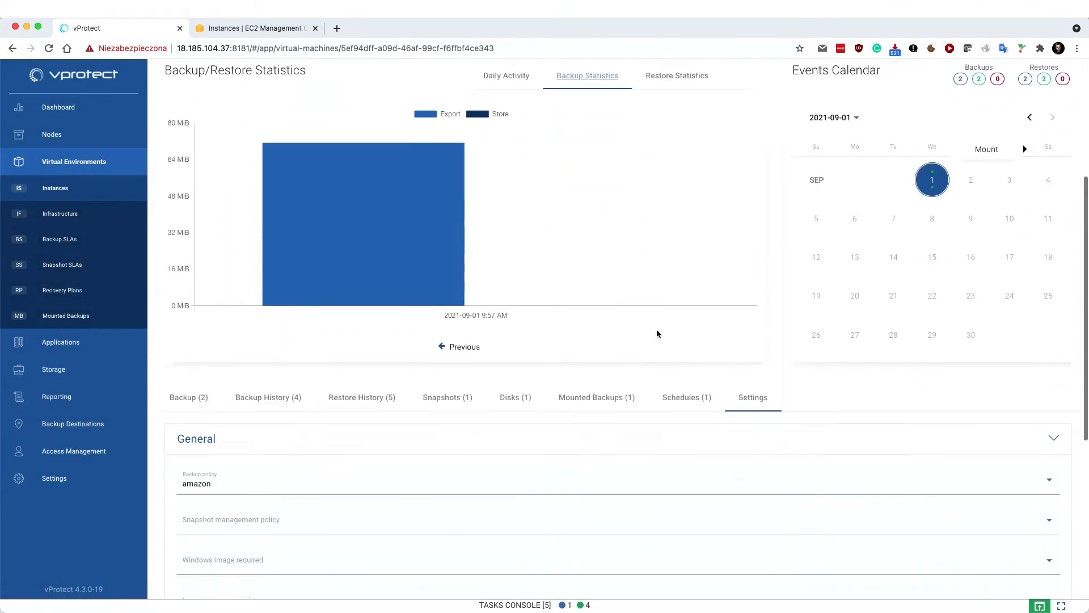
scroll(593, 336, "up", 1)
left_click(593, 336)
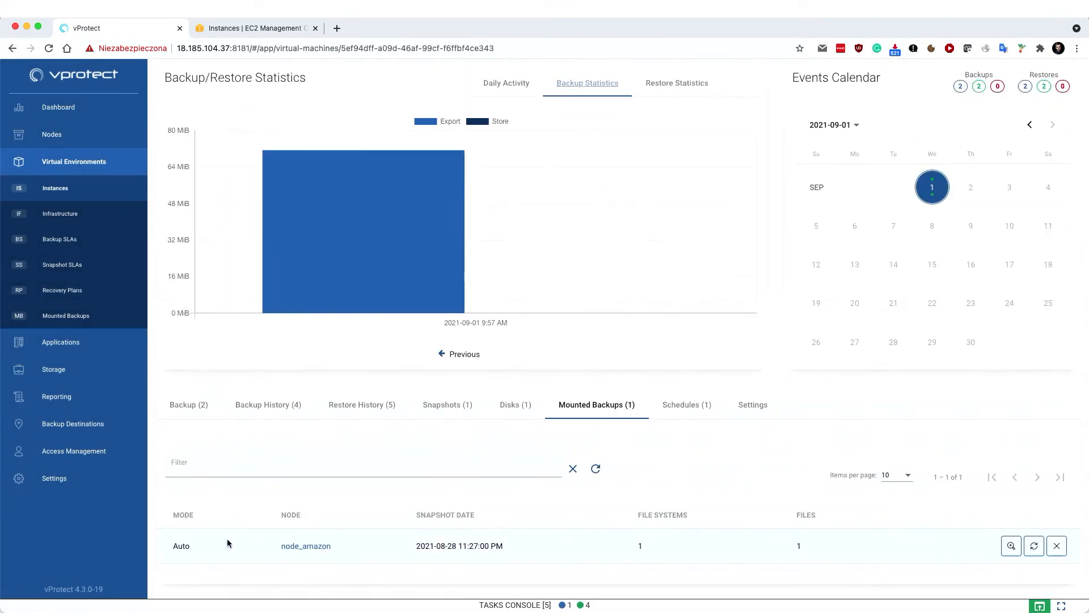
double_click(177, 546)
left_click(1011, 547)
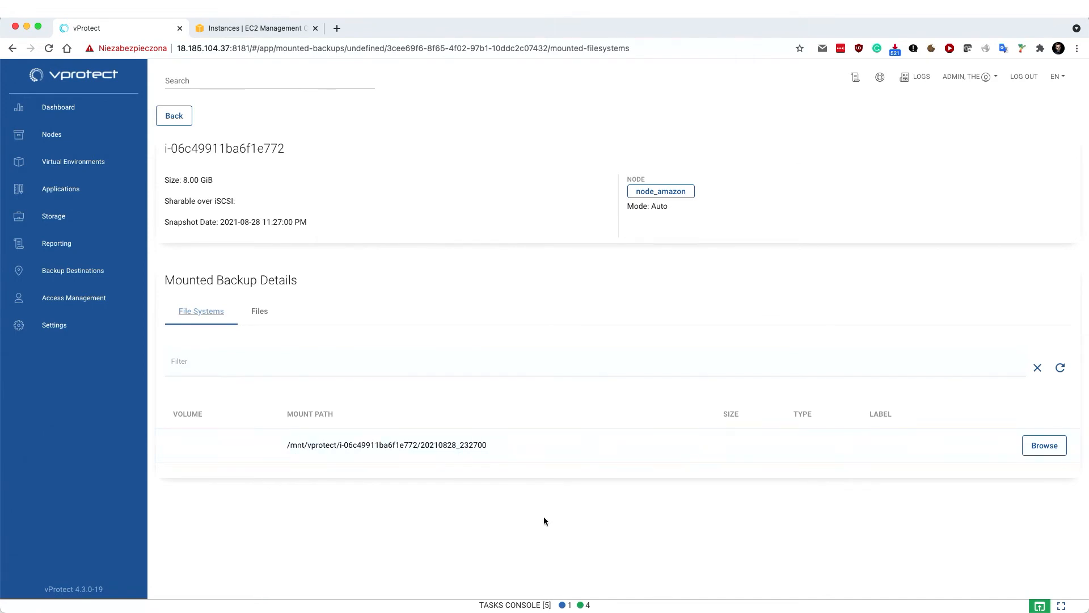
left_click(1030, 445)
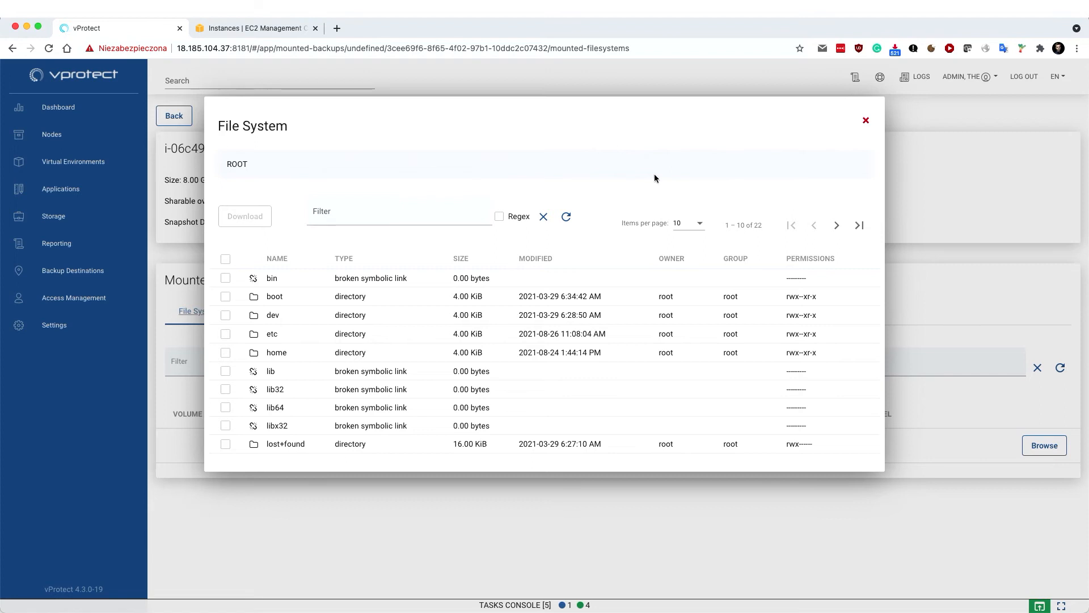
Download config-4.19.0-16-cloud-amd64 from the boot folder, then return to the instance page
left_click(264, 296)
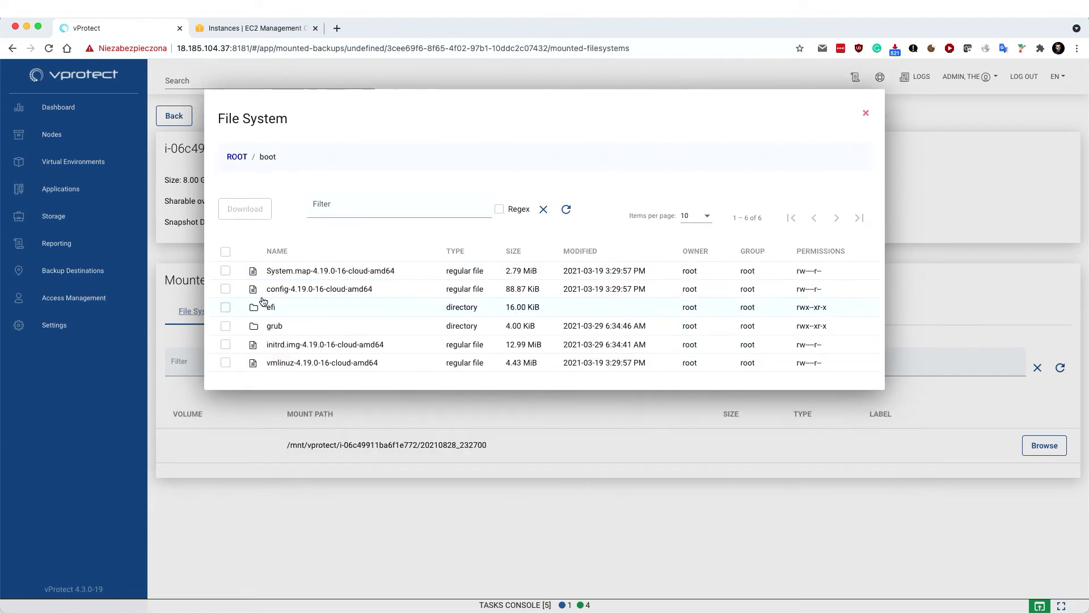
left_click(225, 288)
left_click(238, 210)
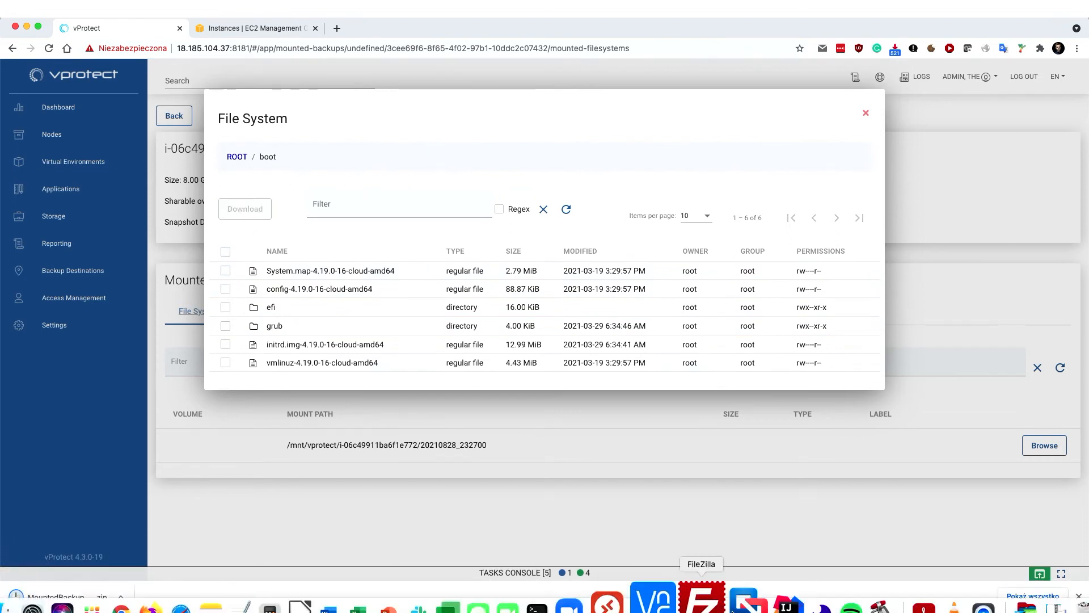
left_click(1078, 597)
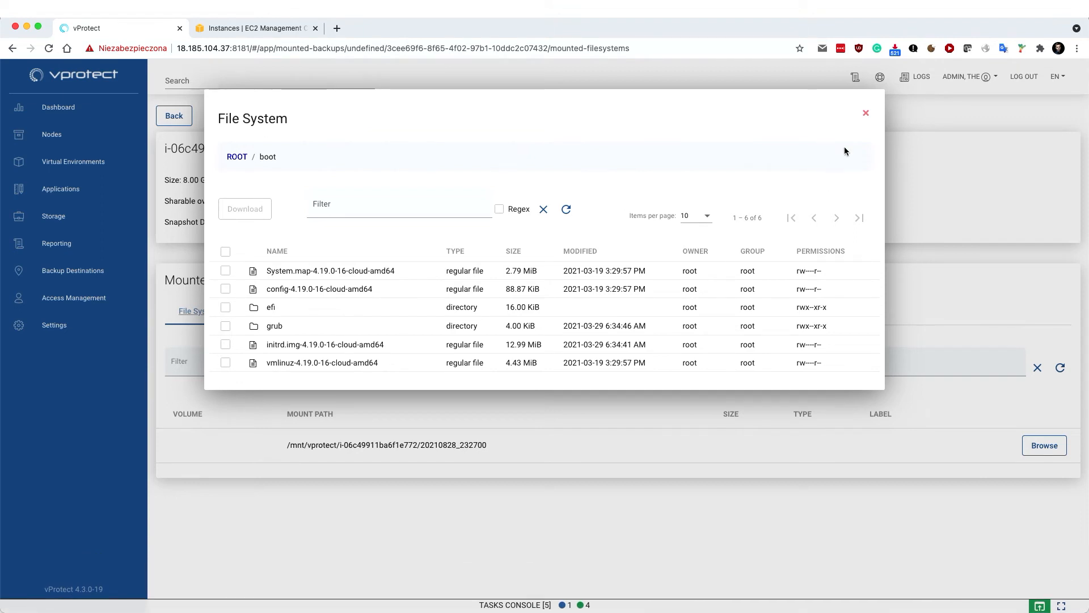
left_click(864, 114)
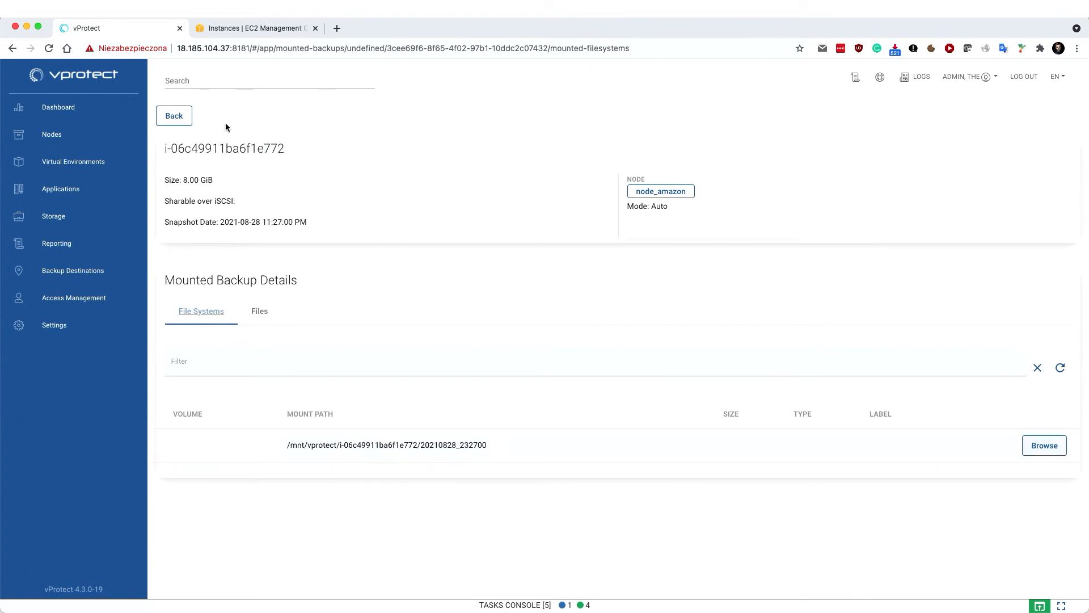
left_click(173, 118)
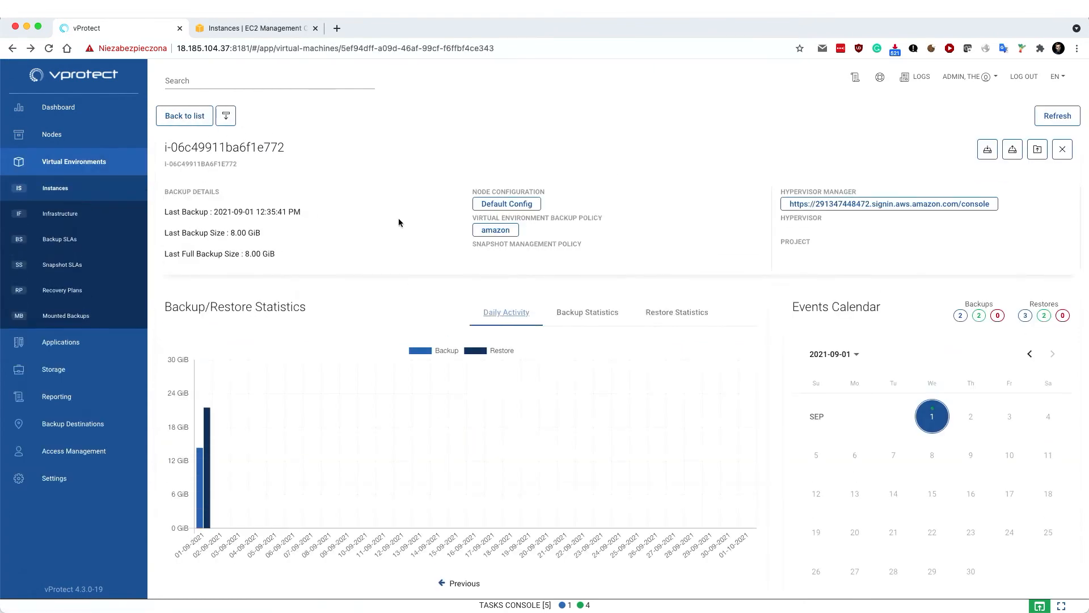
Review the six past restores and their statuses under Restore History (6)
scroll(694, 202, "down", 5)
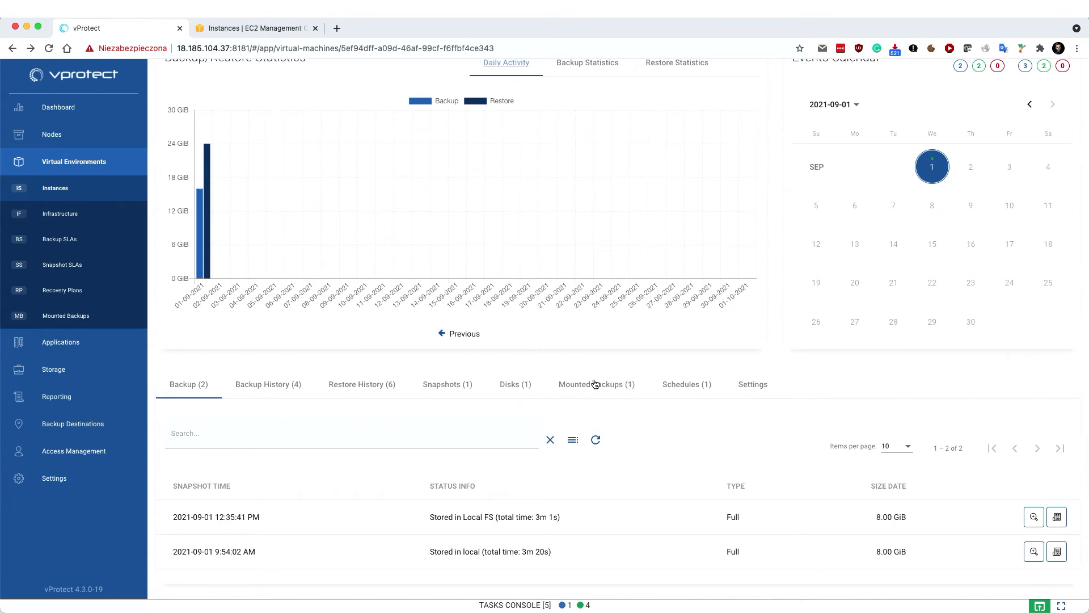
left_click(363, 384)
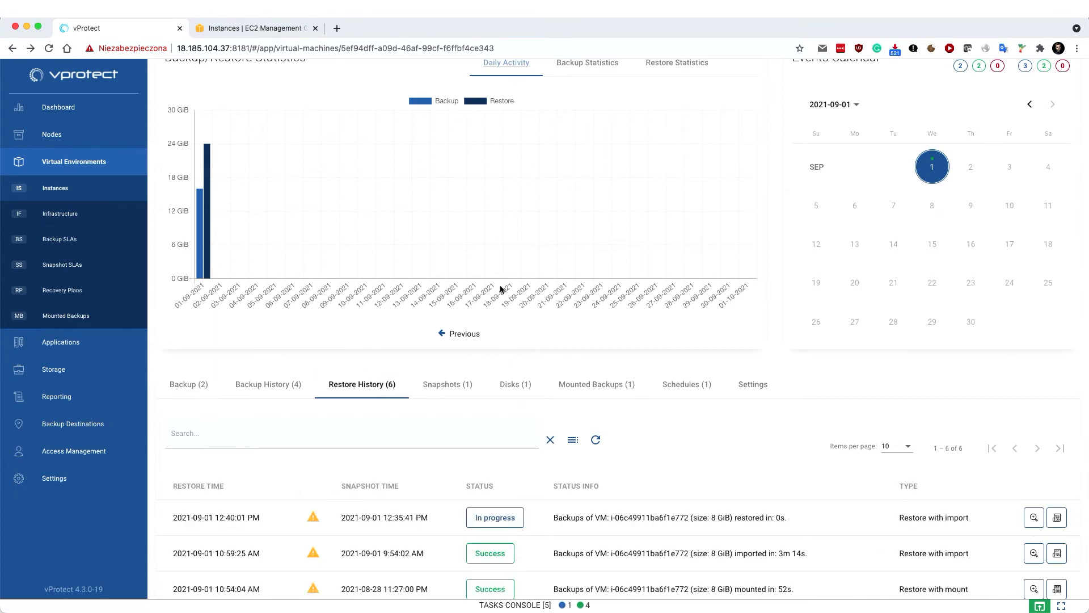
scroll(683, 390, "down", 1)
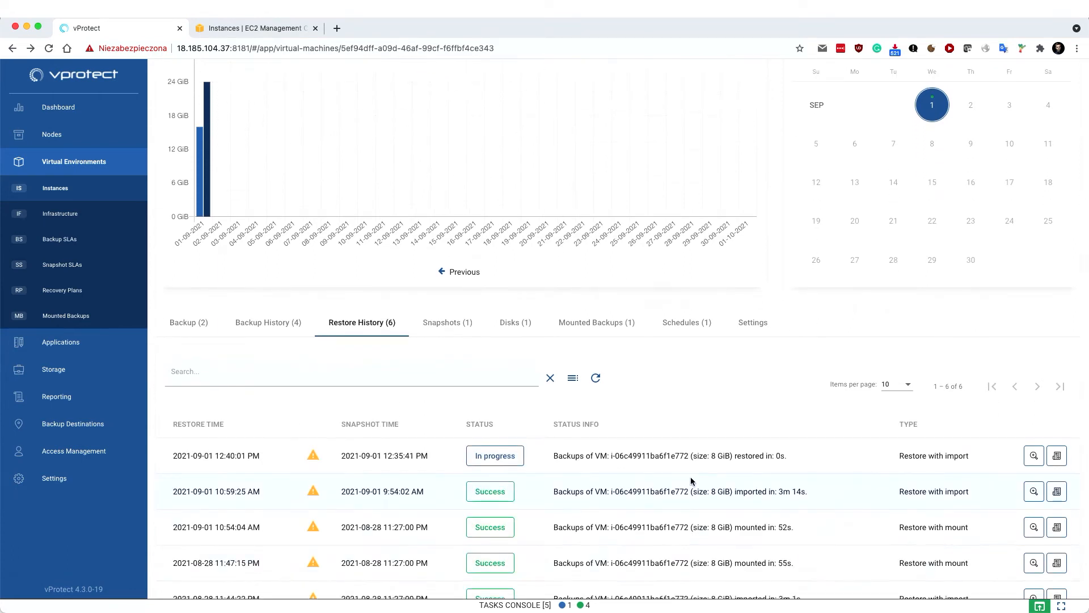
scroll(691, 481, "up", 1)
scroll(652, 448, "down", 2)
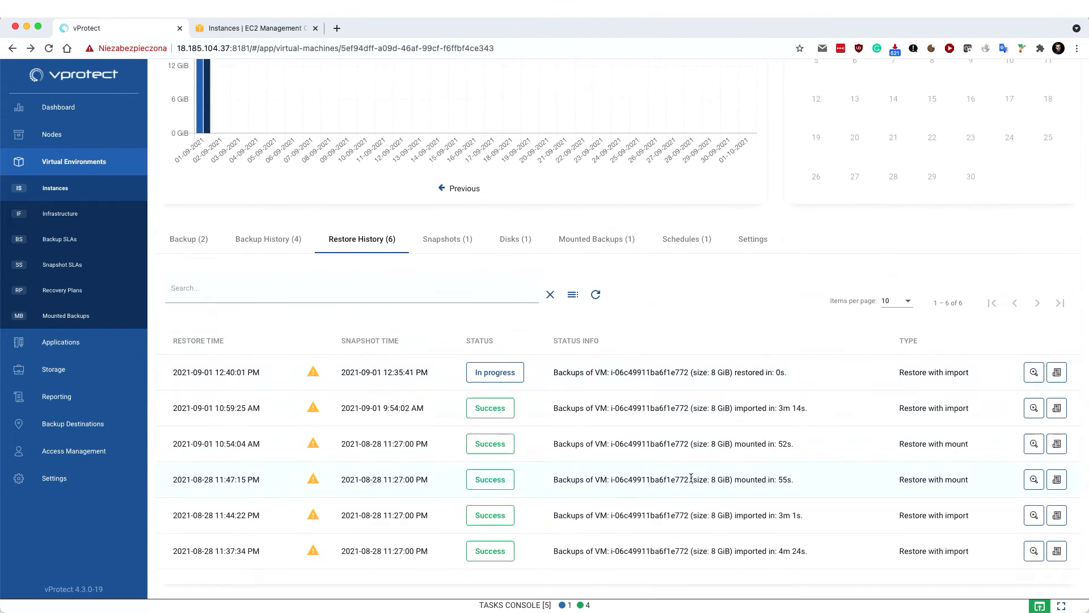
scroll(640, 436, "up", 6)
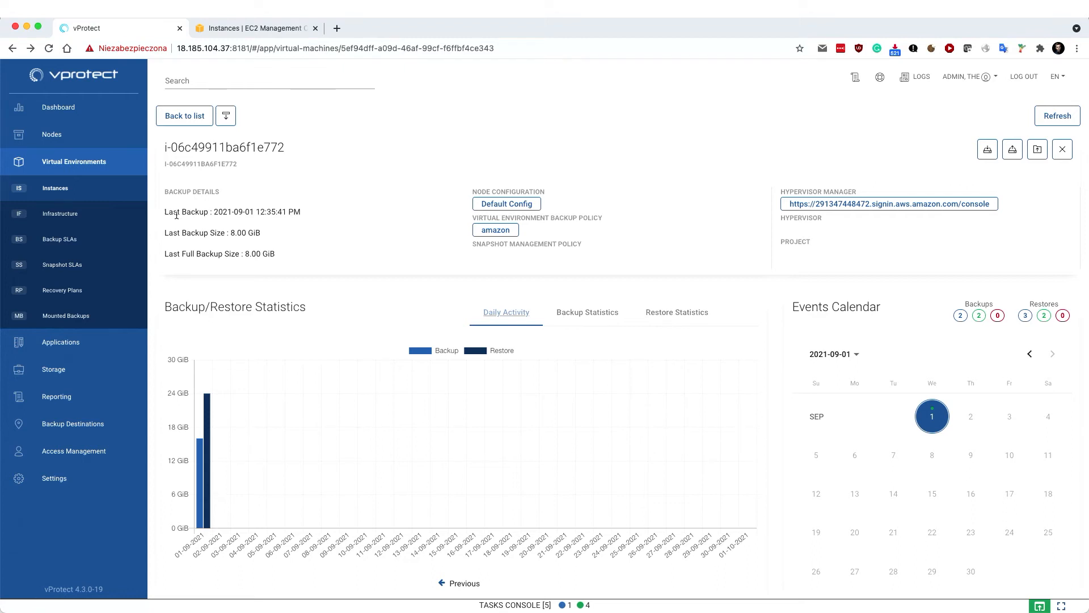
Open the amazon backup policy and expand its Rule and Auto-assignment sections
left_click(114, 237)
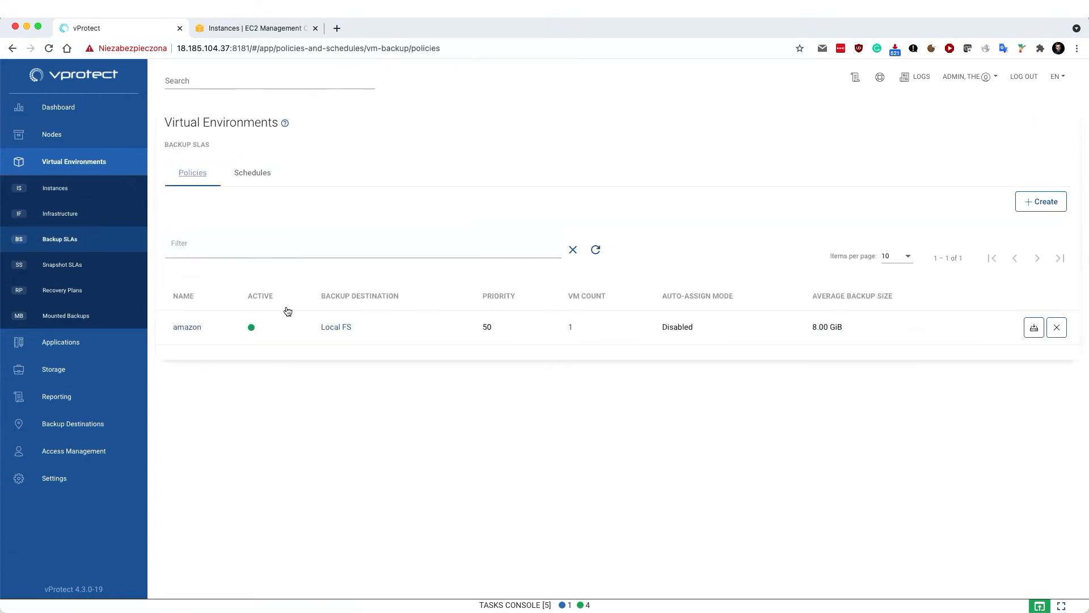
left_click(188, 328)
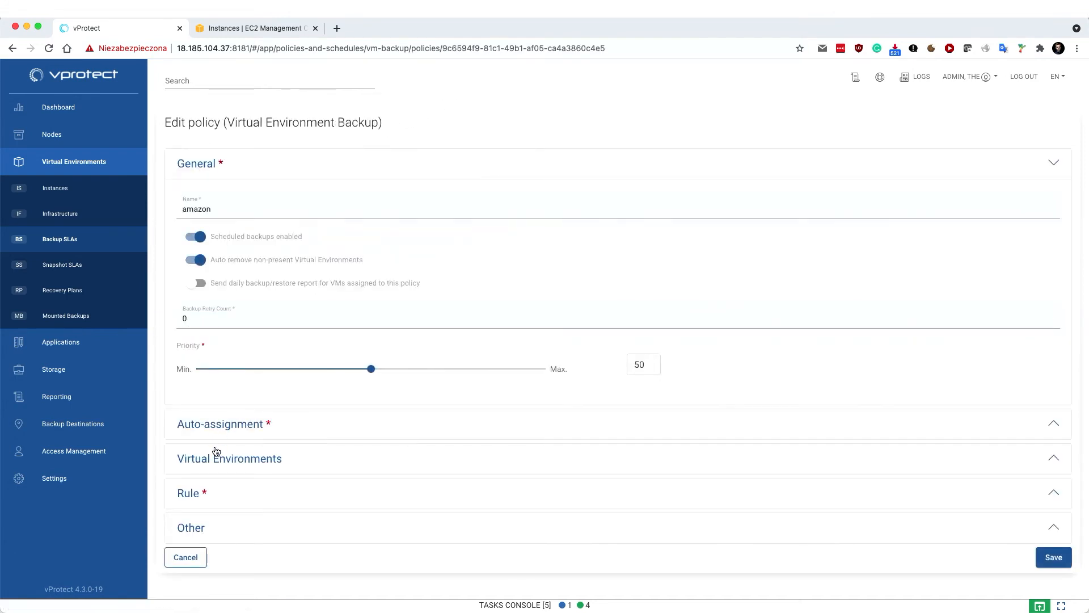
left_click(193, 493)
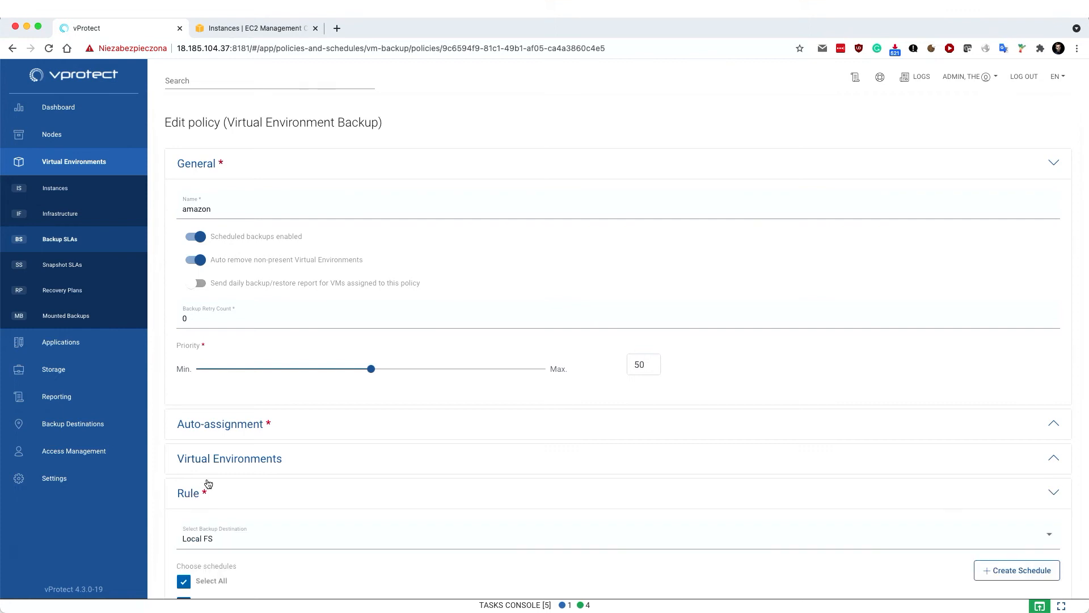
scroll(370, 433, "down", 3)
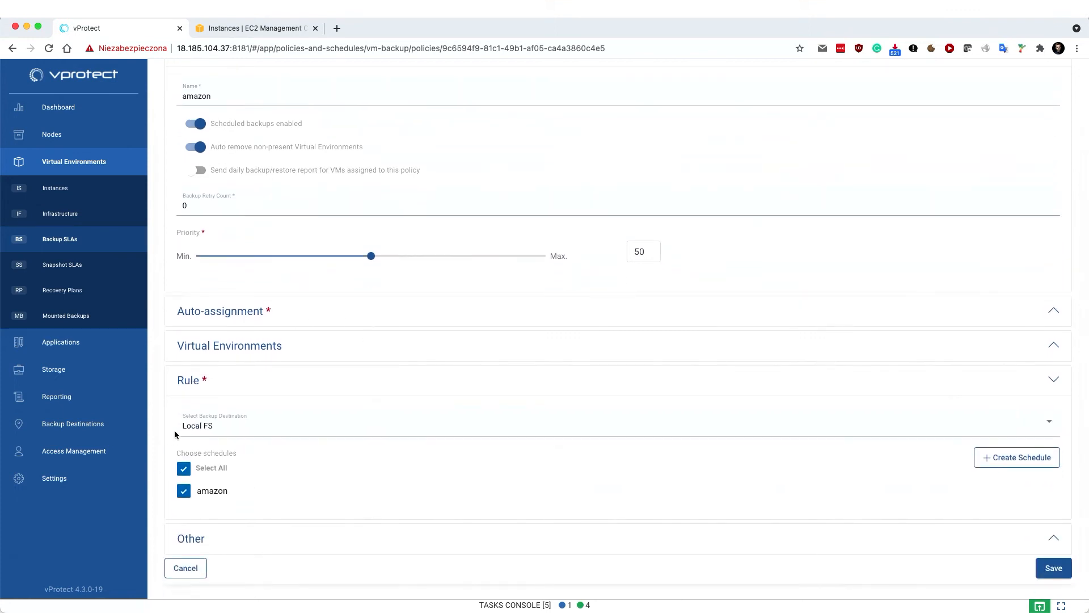
left_click(241, 312)
scroll(854, 180, "up", 3)
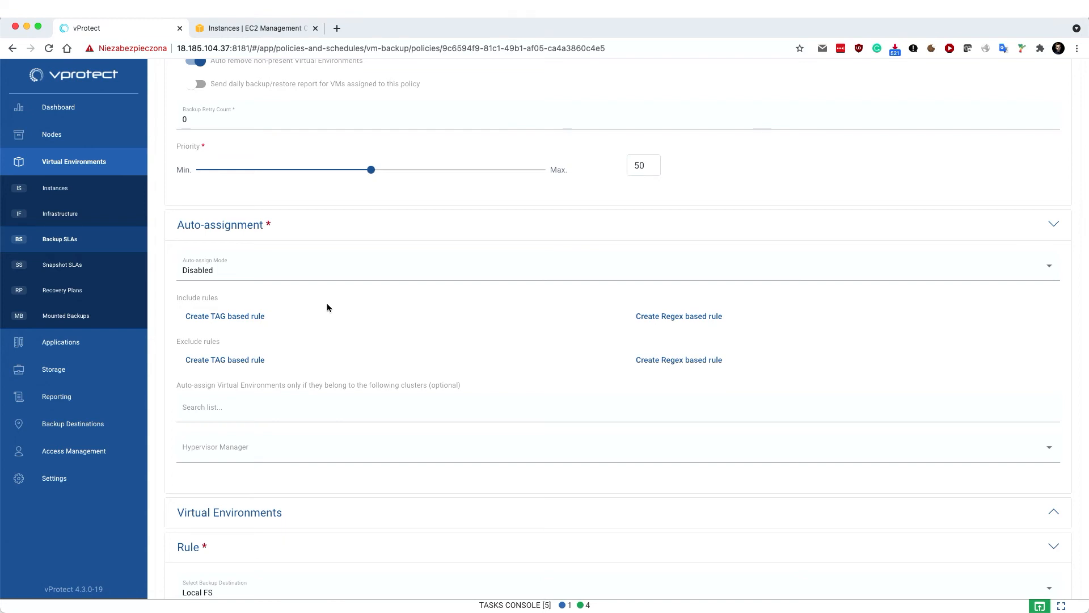
Keep auto-assignment Disabled, cancel the policy, and open the amazon backup schedule
left_click(283, 274)
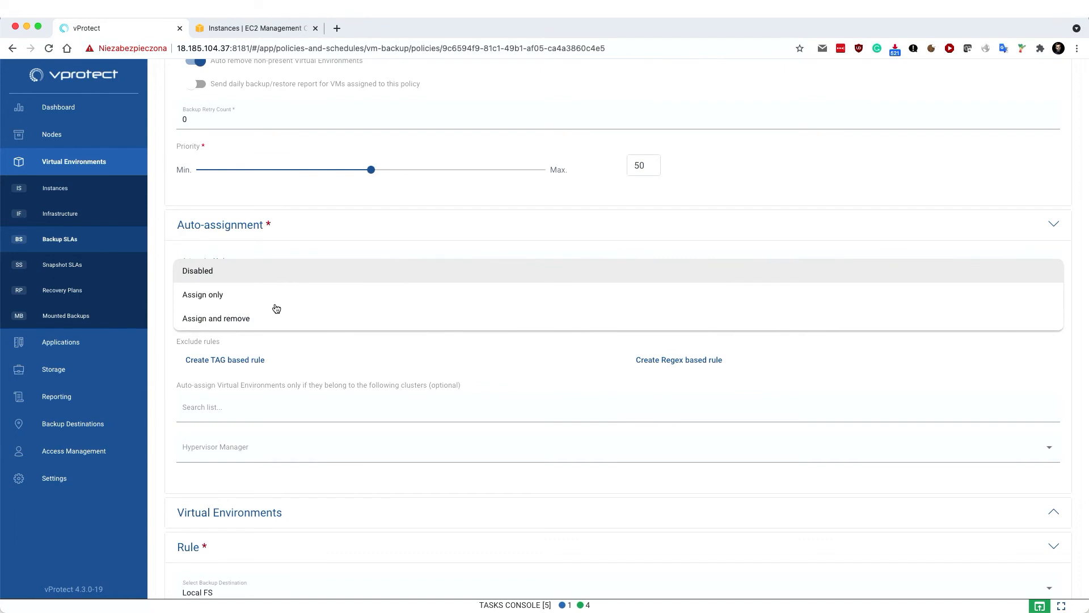
left_click(186, 246)
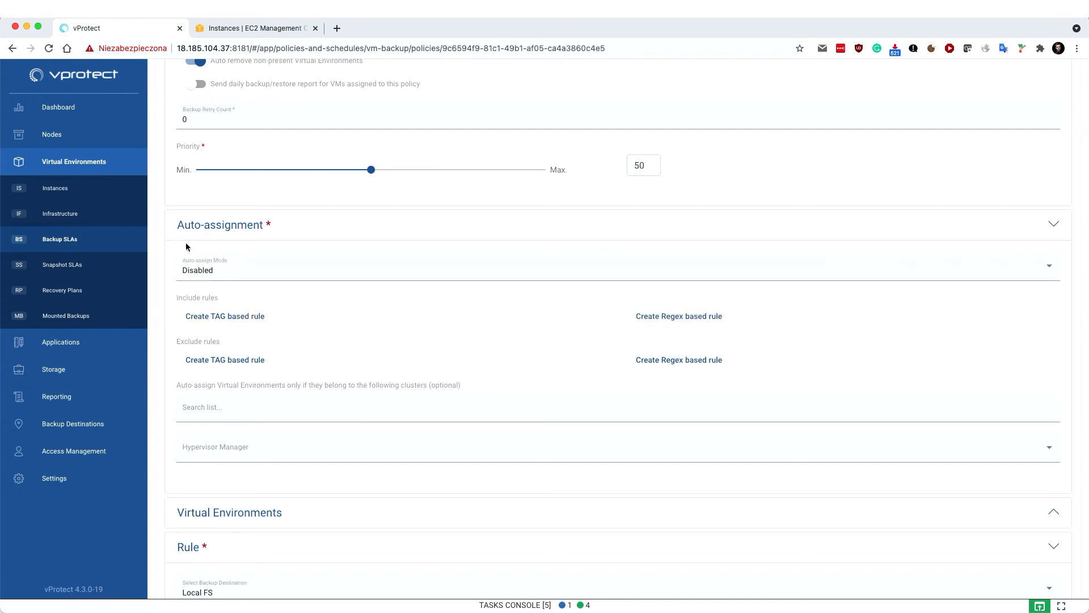
scroll(171, 275, "down", 3)
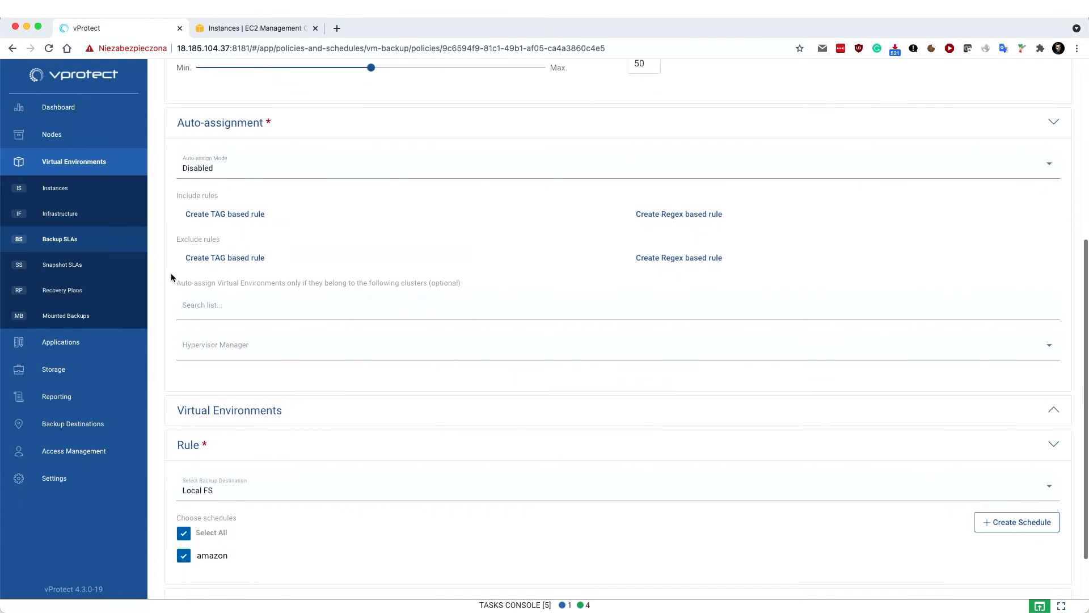
scroll(170, 284, "down", 2)
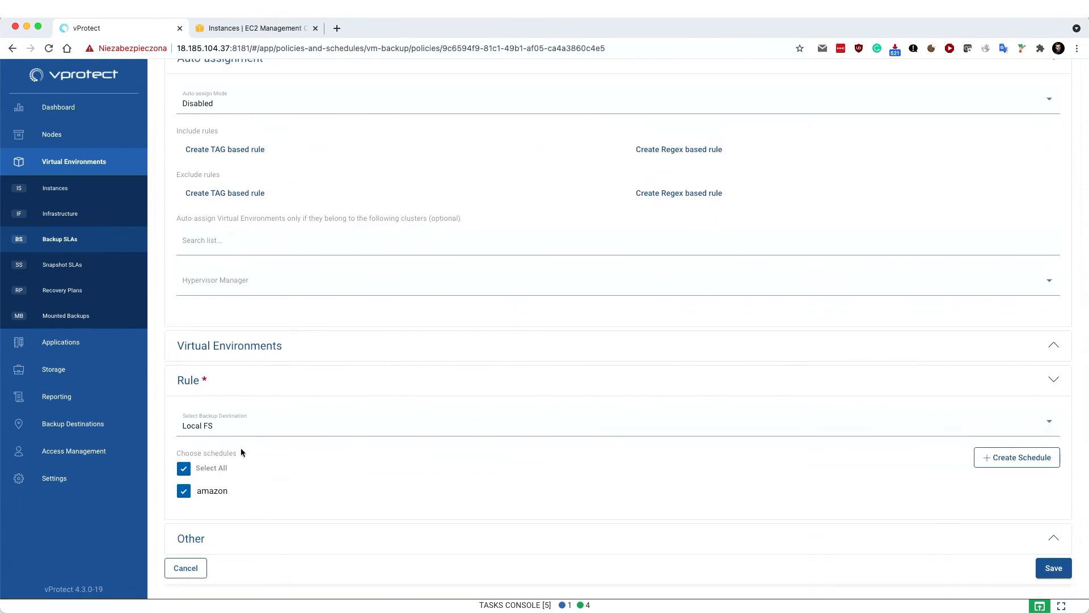
left_click(184, 567)
left_click(249, 178)
left_click(183, 327)
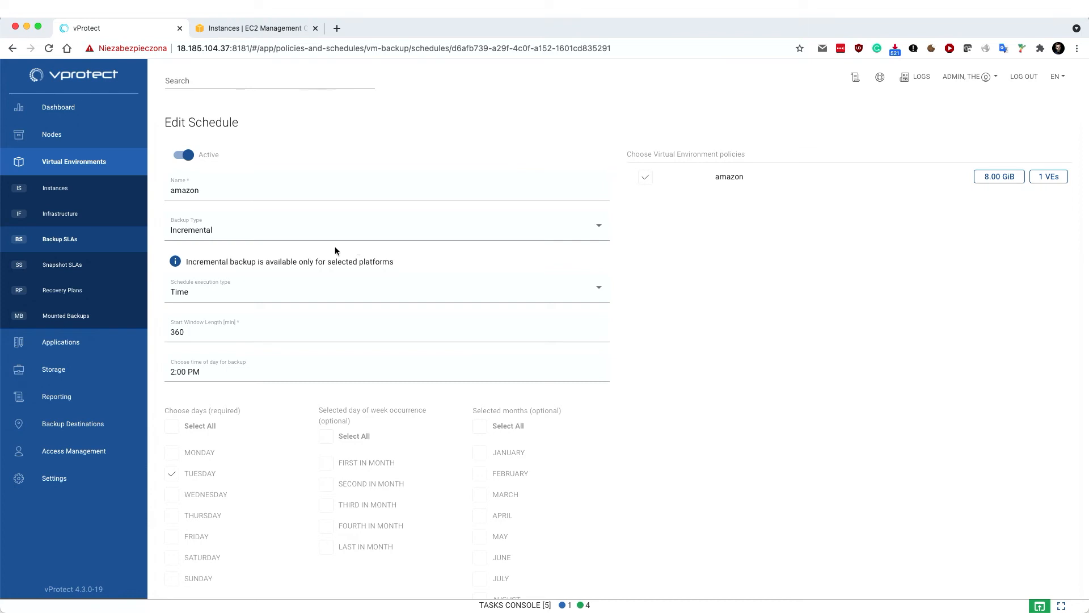
Set the schedule execution type to Interval, then start a new Snapshot Management policy
left_click(206, 293)
left_click(203, 315)
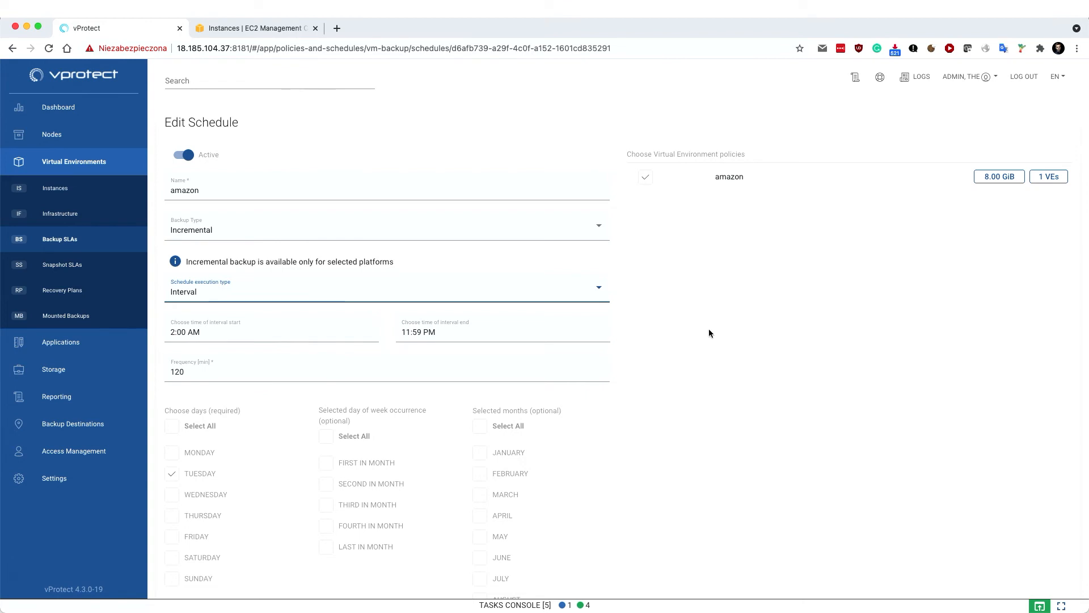
left_click(76, 258)
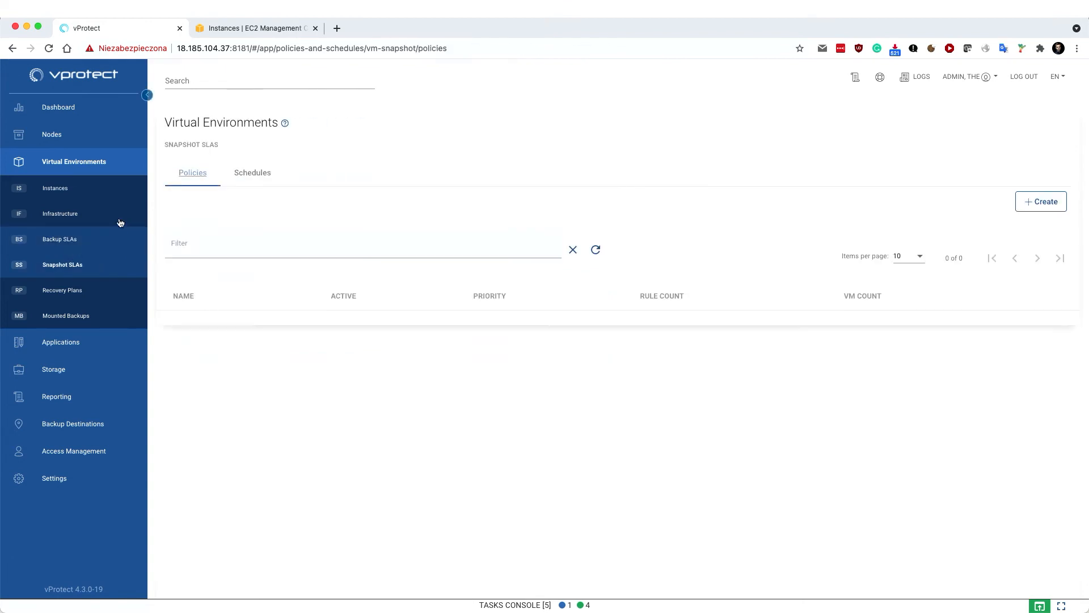
left_click(1033, 204)
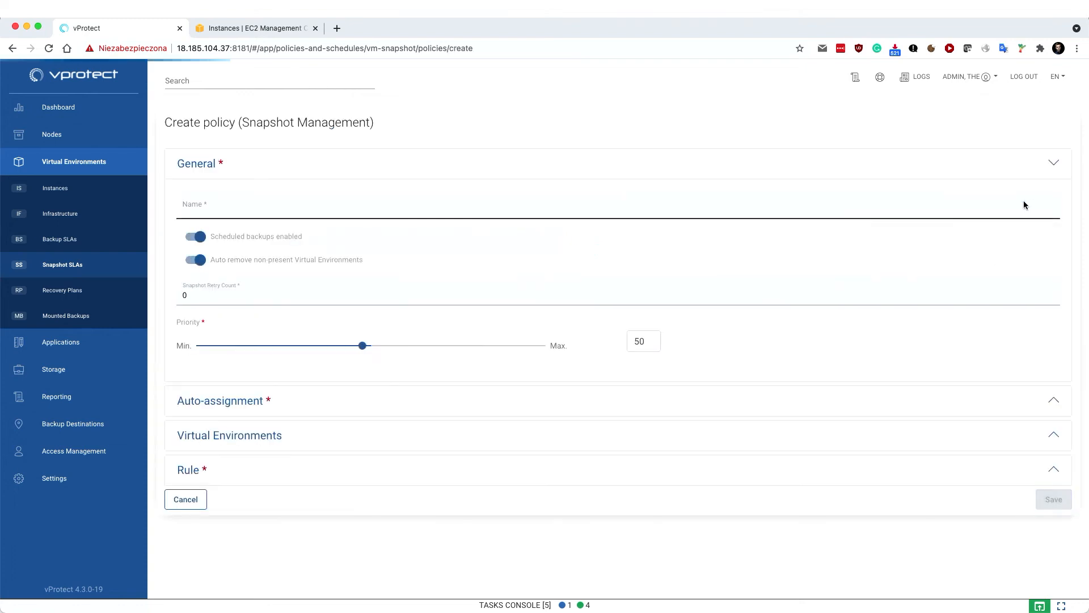
Expand the snapshot policy's Rule section, leaving Retention versions empty
left_click(237, 471)
scroll(232, 468, "down", 2)
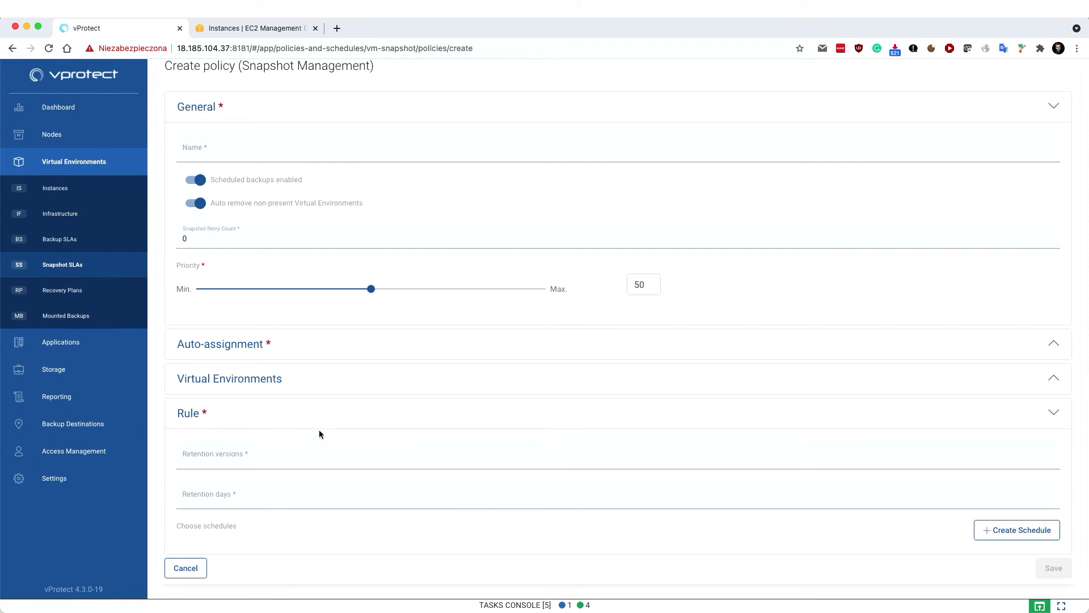
left_click(251, 454)
left_click(262, 437)
Check the Daily backup recovery plan schedule, then return to the Production DR policy list
left_click(69, 292)
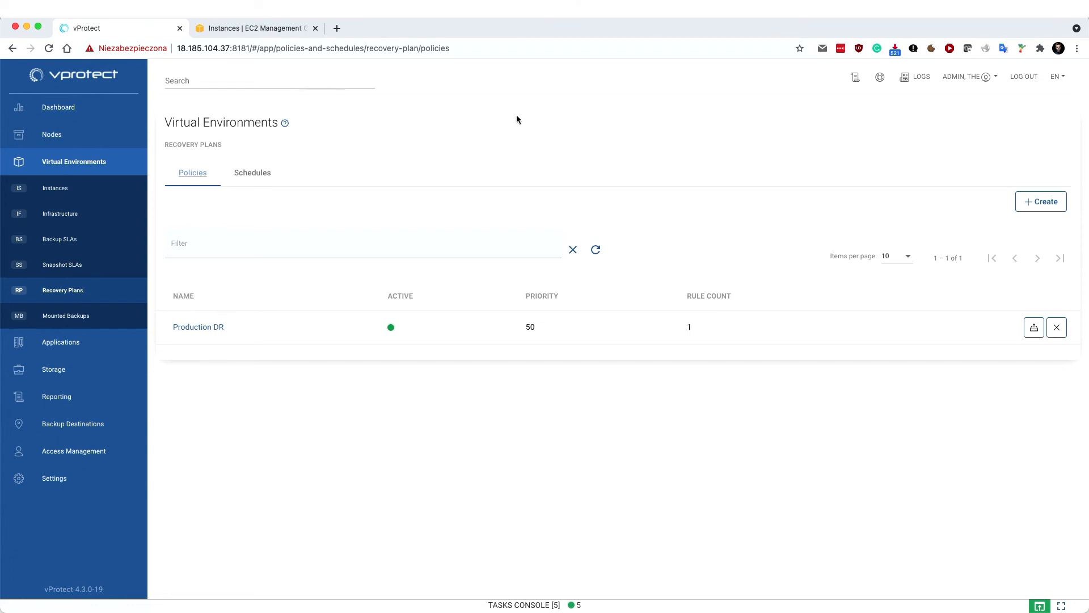
left_click(260, 176)
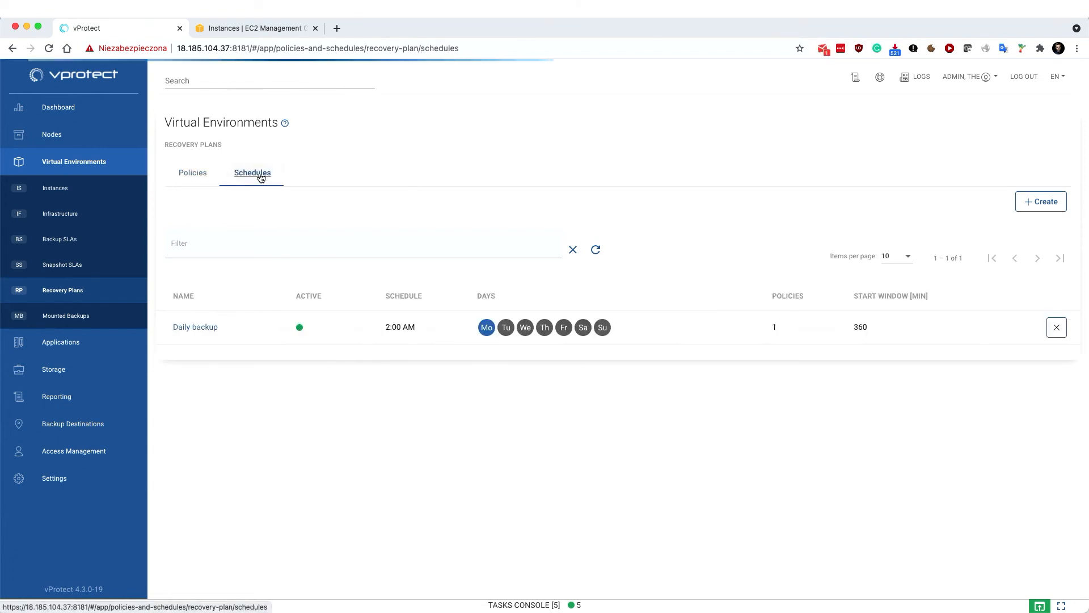
left_click(191, 174)
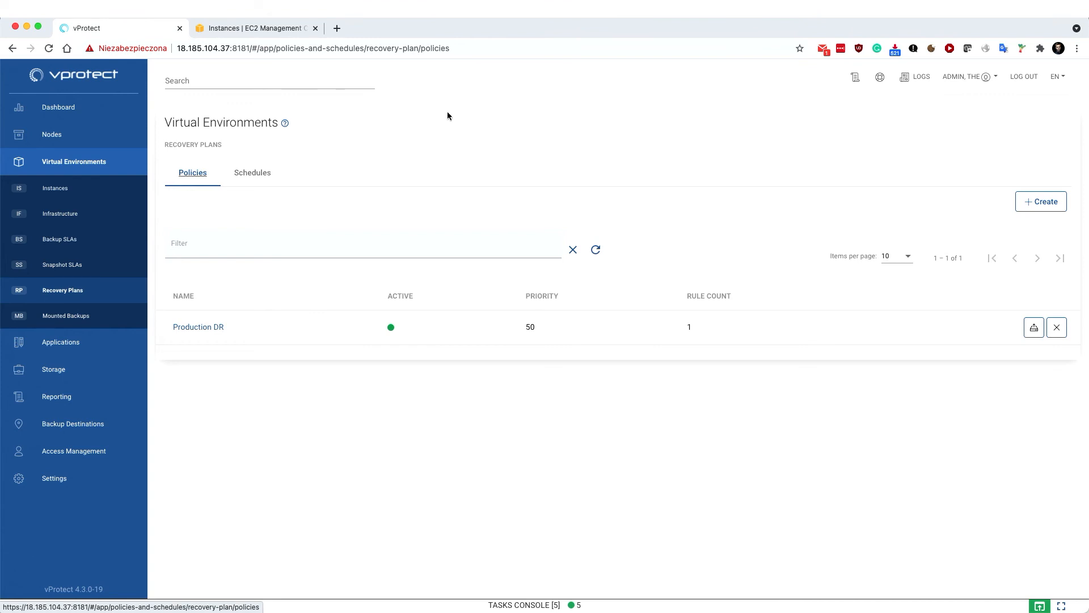
Open Production DR and scroll down to its AWS instances rule
left_click(198, 326)
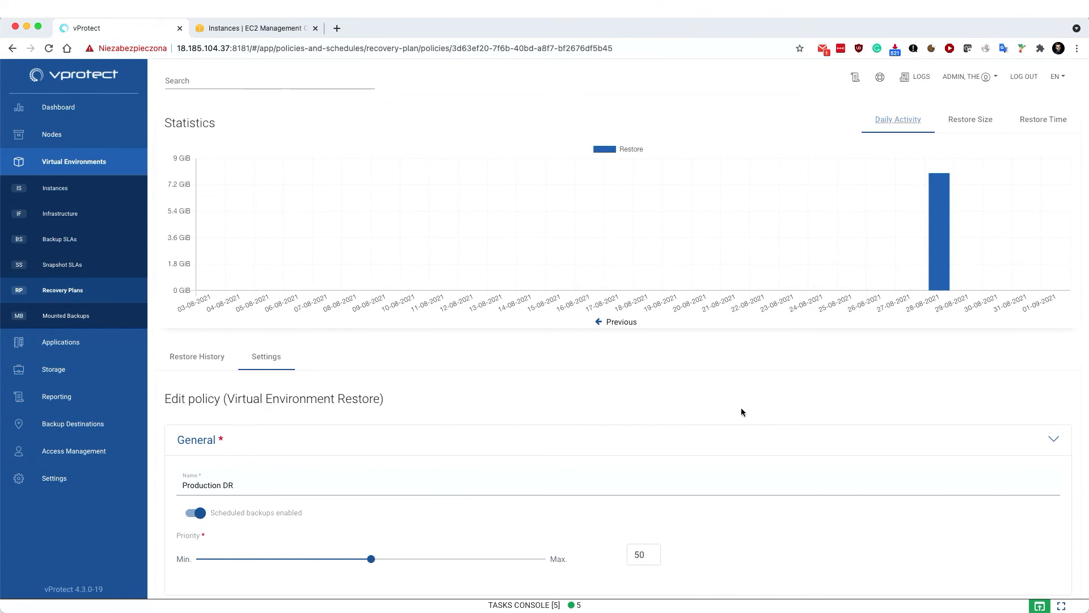
scroll(741, 412, "down", 5)
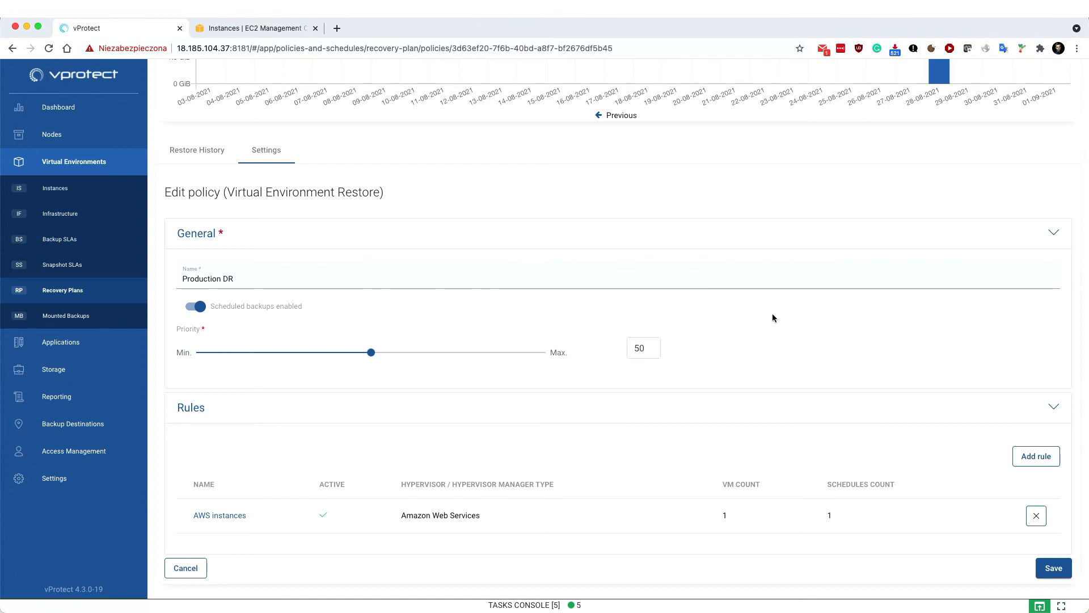
Open the AWS instances rule and check its instances and Daily backup schedule
left_click(235, 516)
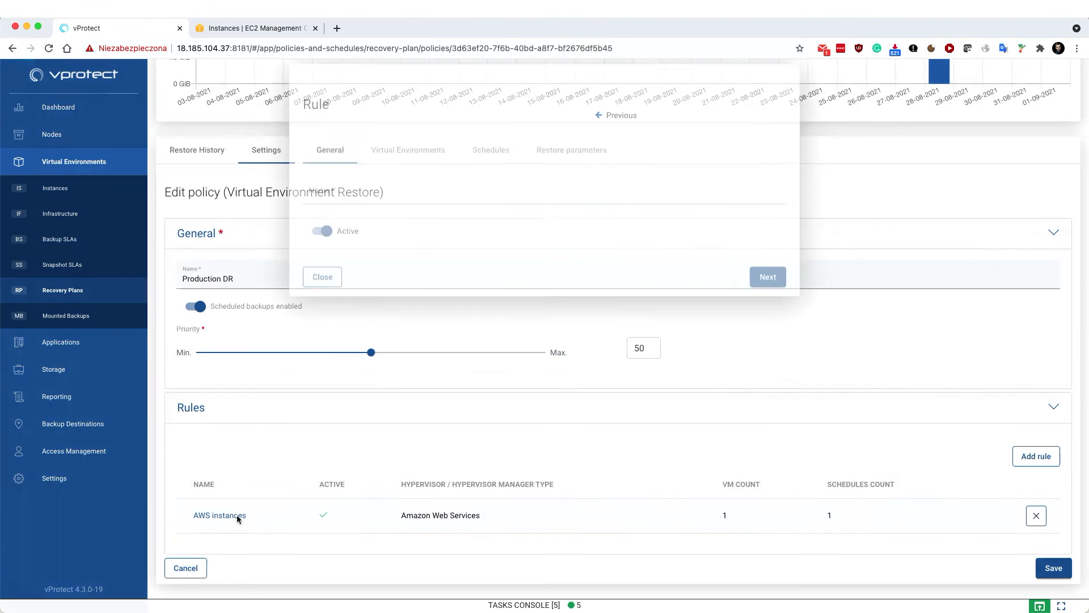
left_click(407, 183)
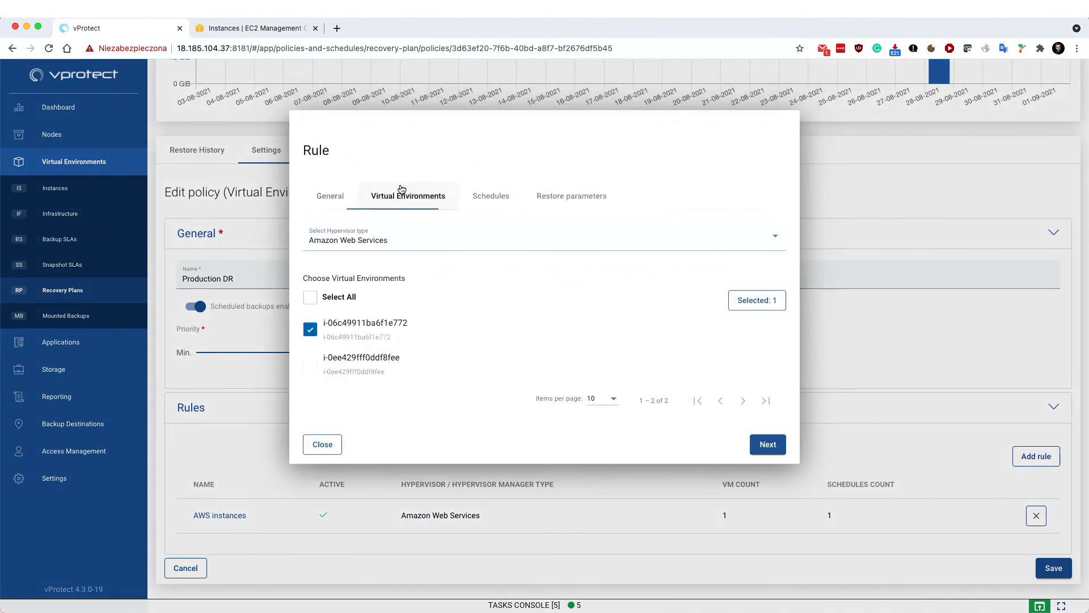
left_click(493, 197)
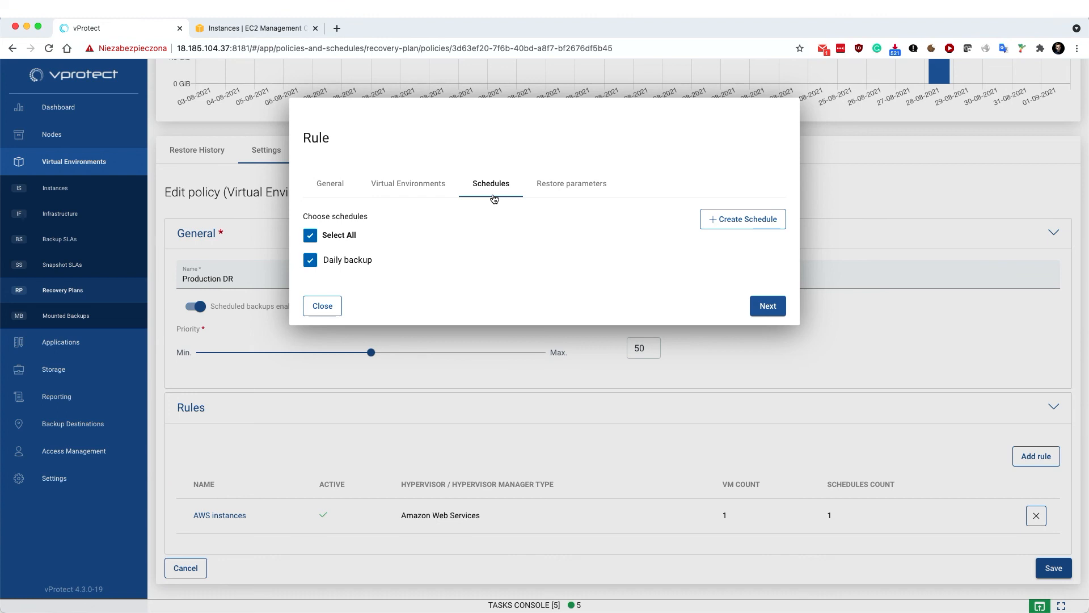
left_click(566, 184)
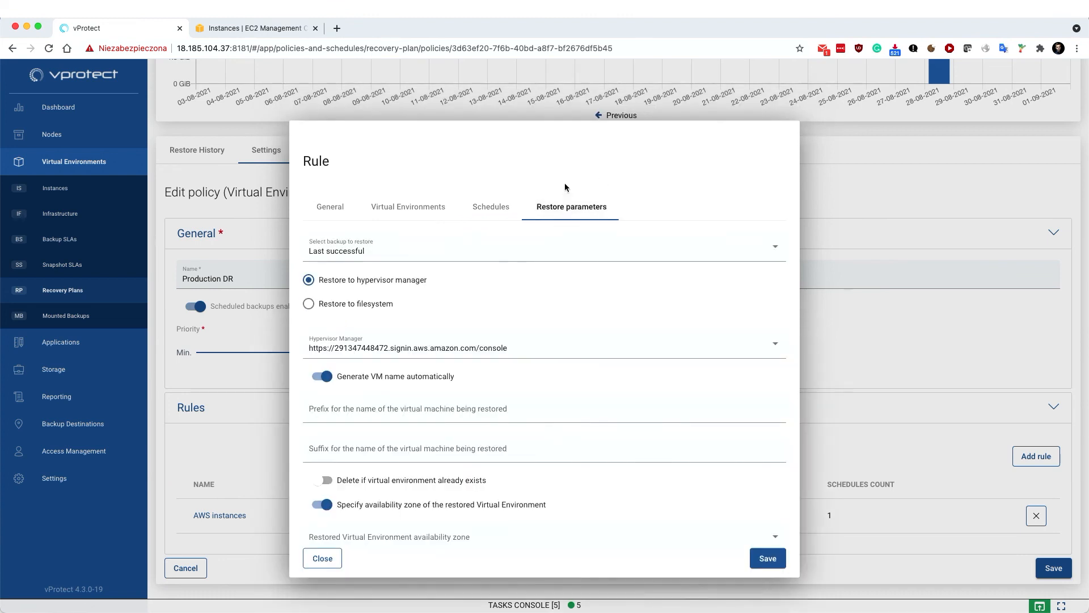
scroll(599, 285, "down", 3)
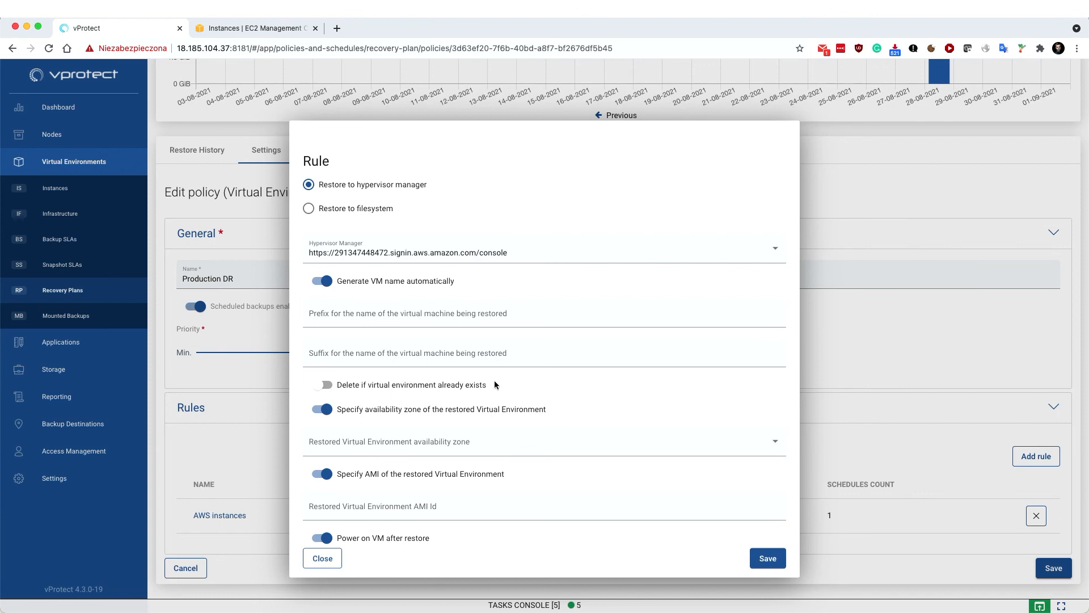
scroll(495, 384, "down", 2)
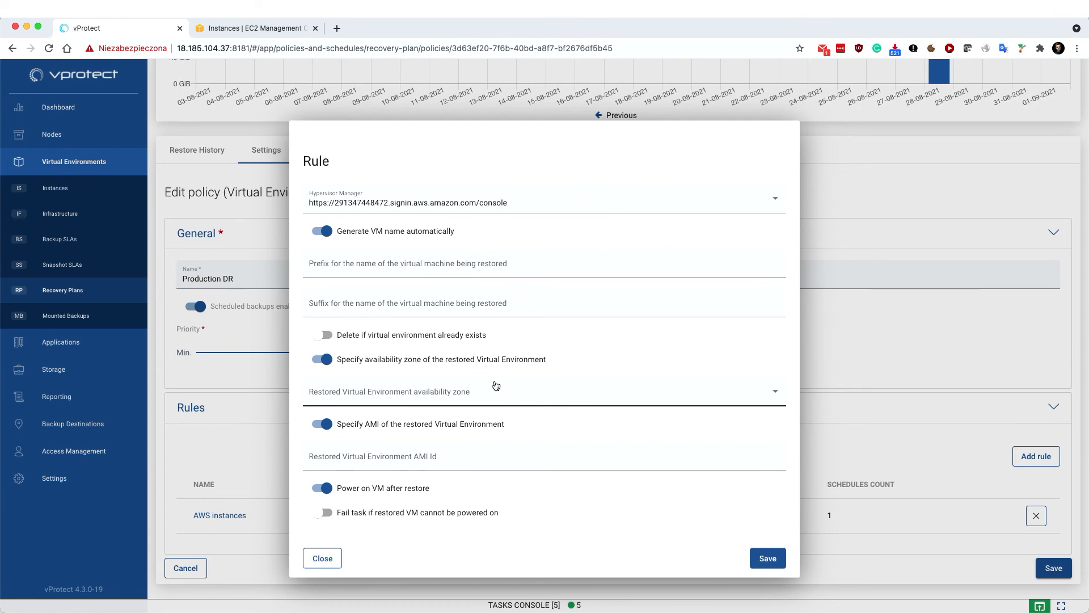
left_click(469, 265)
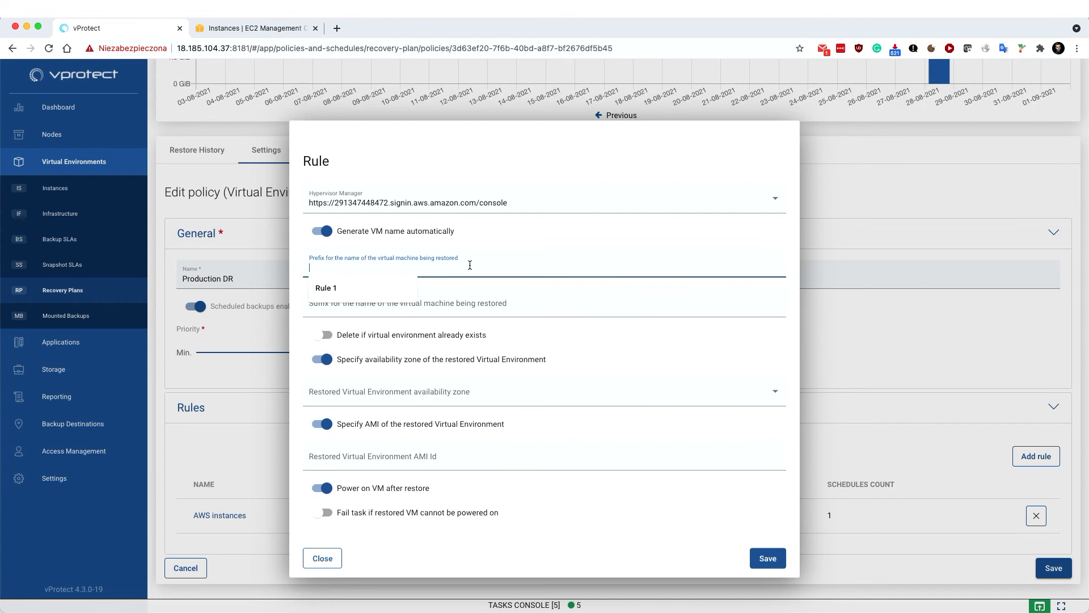
left_click(570, 240)
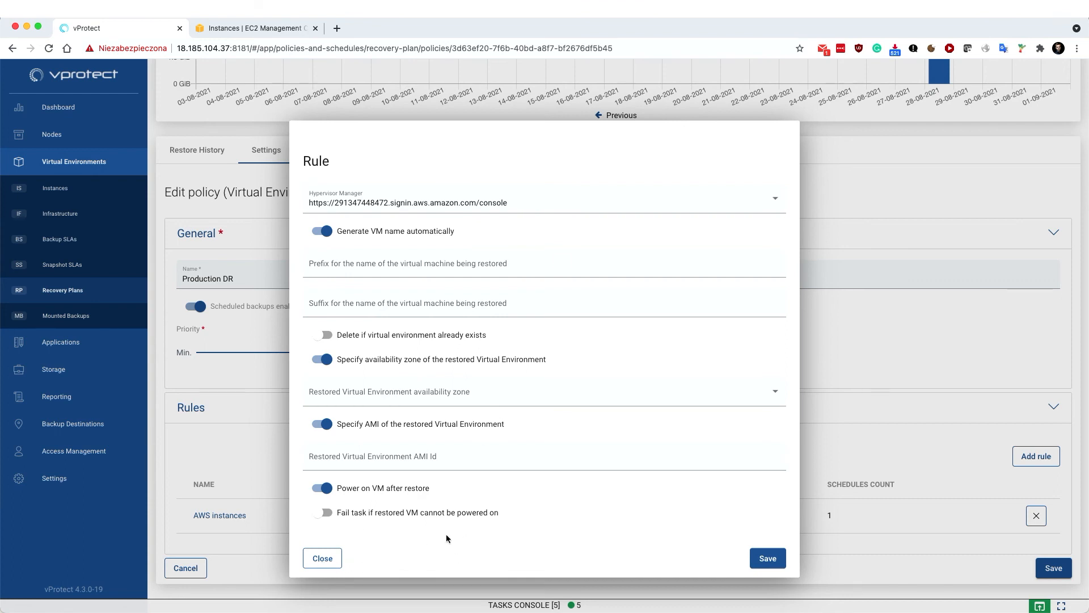
scroll(517, 492, "up", 2)
scroll(517, 491, "up", 2)
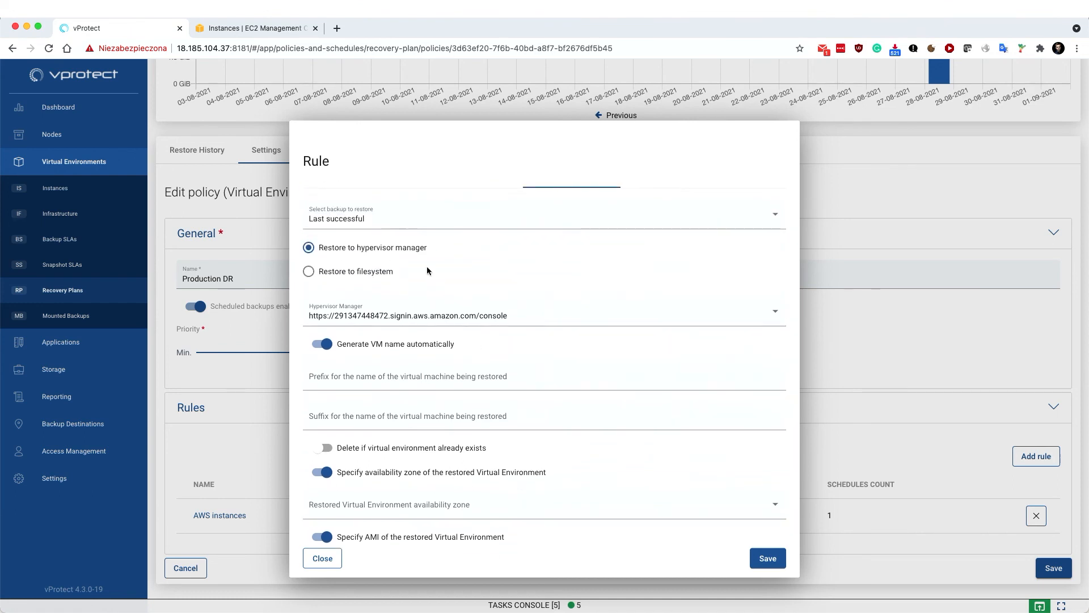
Confirm 'Last successful' under Select backup to restore, then close the AWS instances rule
left_click(391, 218)
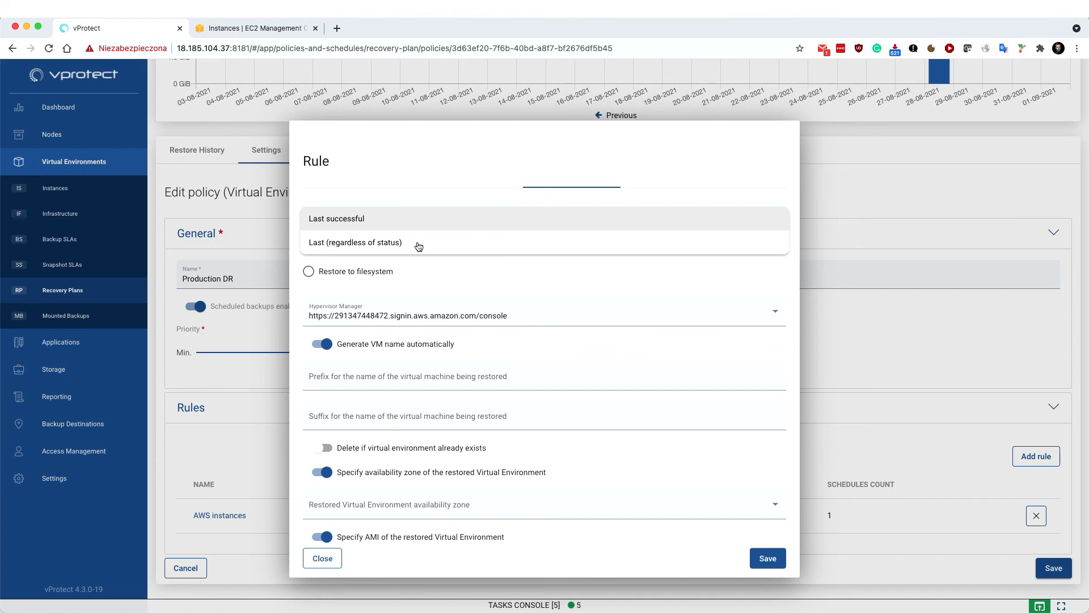
left_click(458, 219)
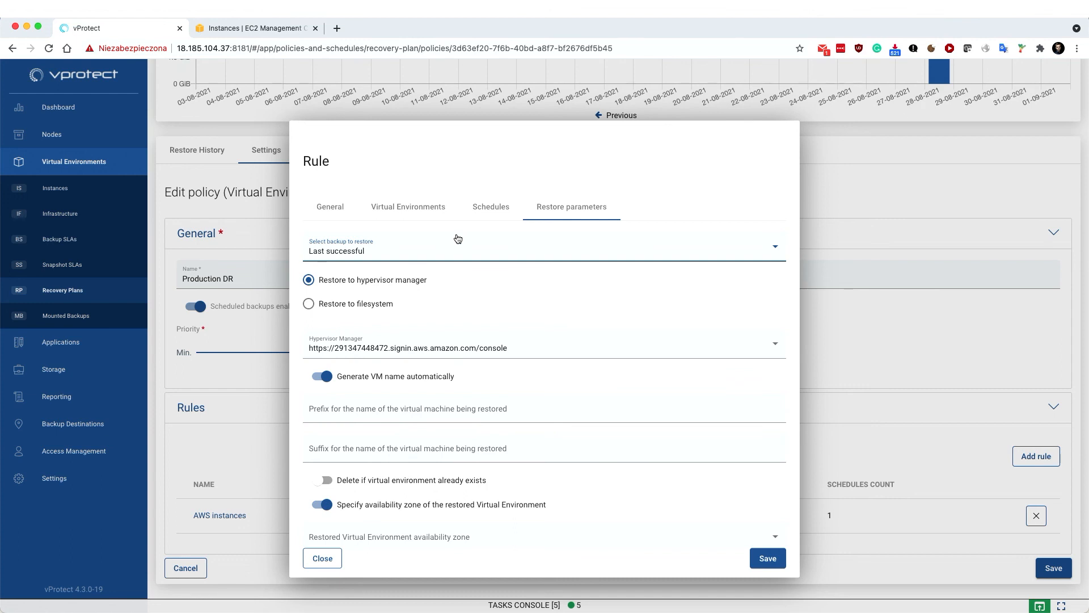
left_click(328, 560)
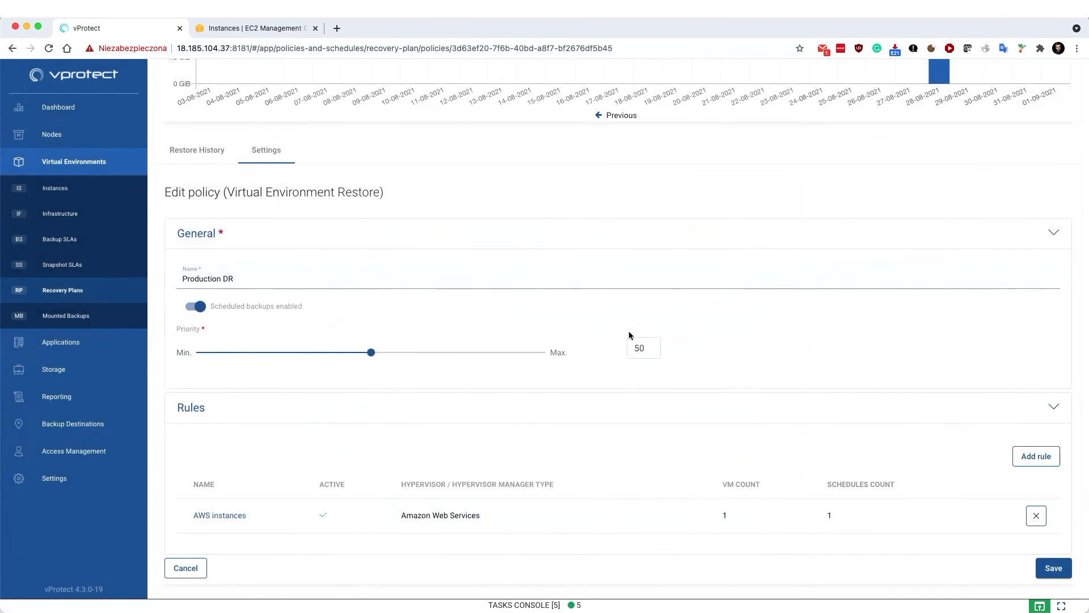
Cancel the Production DR edits and execute the plan's AWS instances rule
scroll(628, 331, "up", 5)
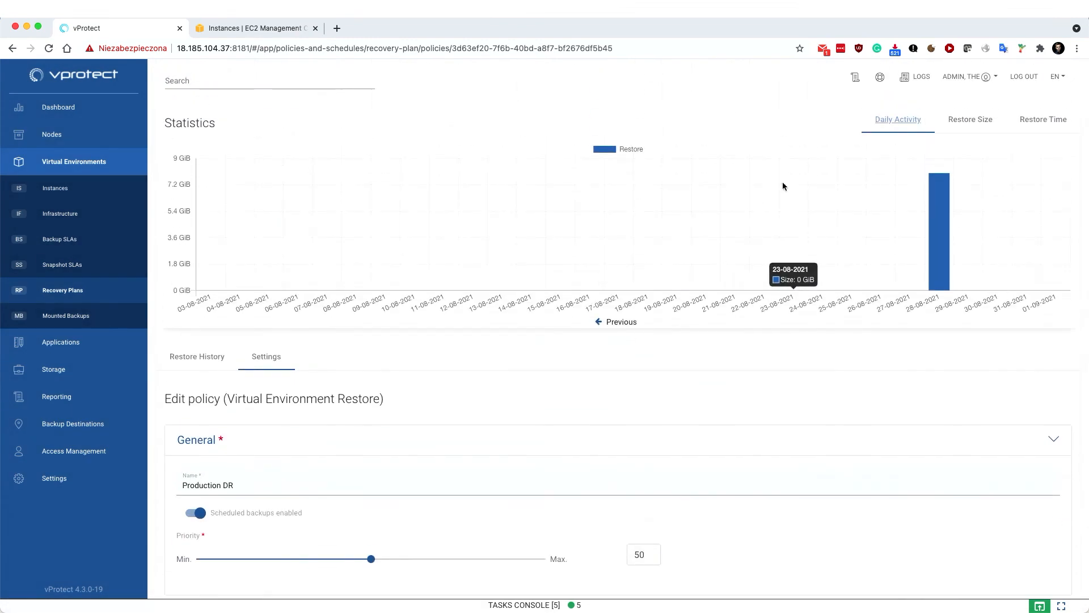
scroll(438, 216, "down", 4)
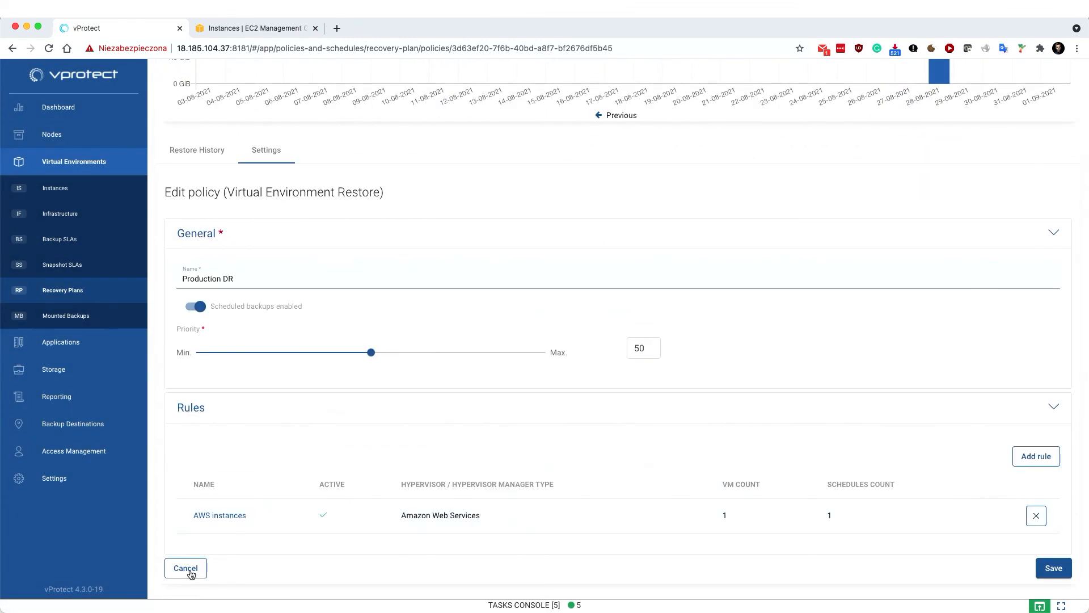
left_click(191, 574)
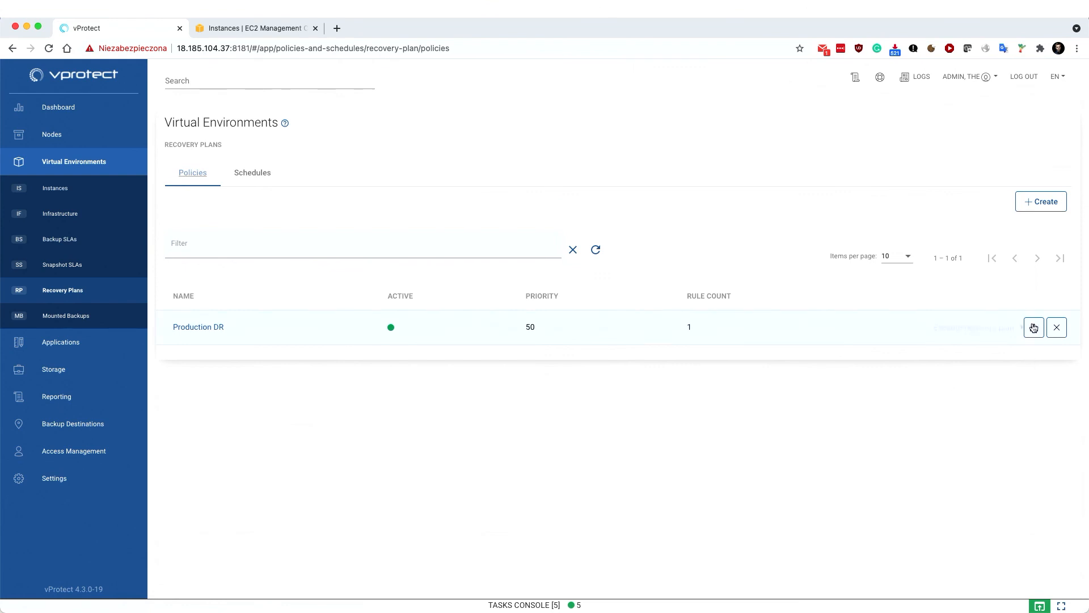
left_click(1033, 327)
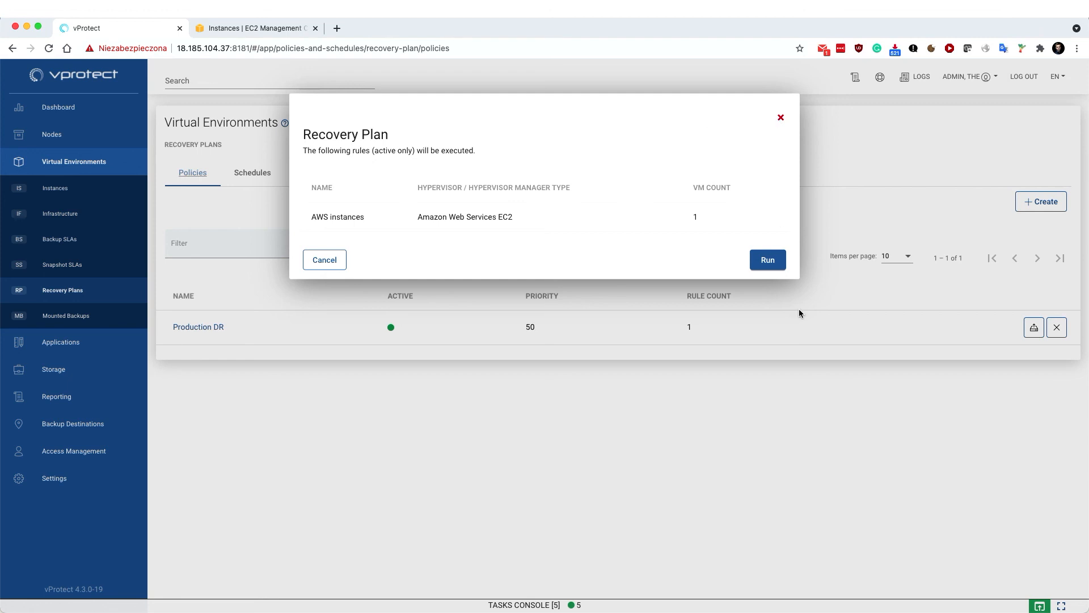
left_click(781, 118)
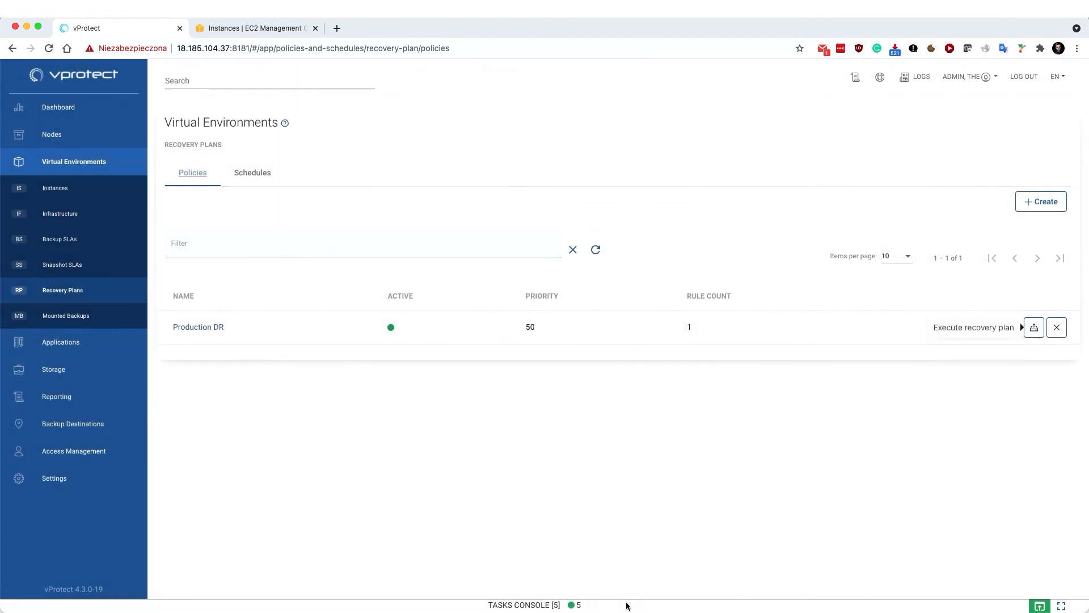
Check the finished tasks in the Tasks Console, then move to the EC2 instances page
left_click(626, 605)
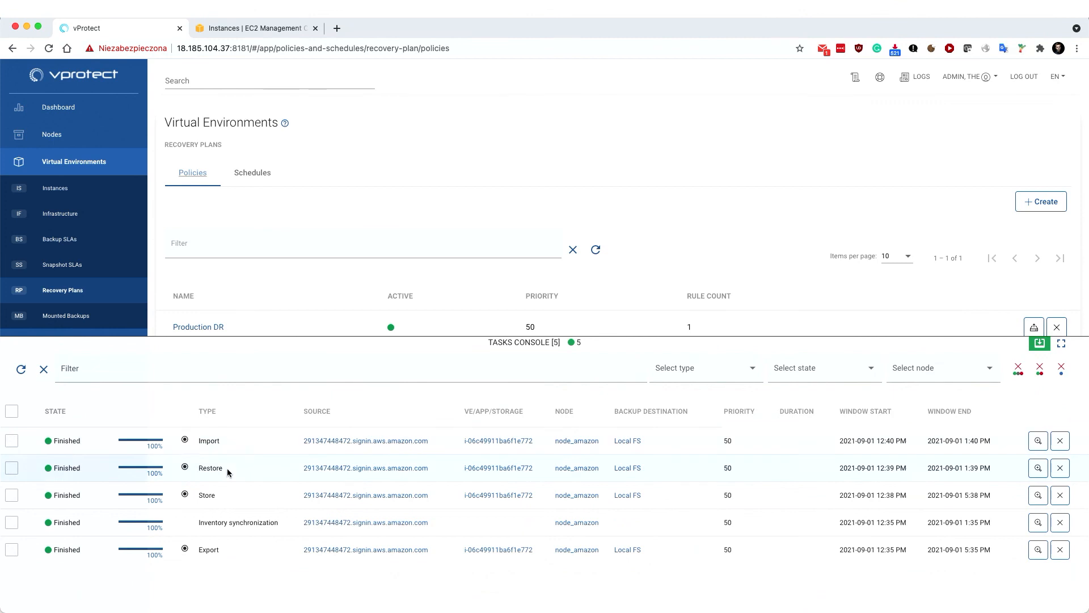
left_click(325, 342)
left_click(255, 28)
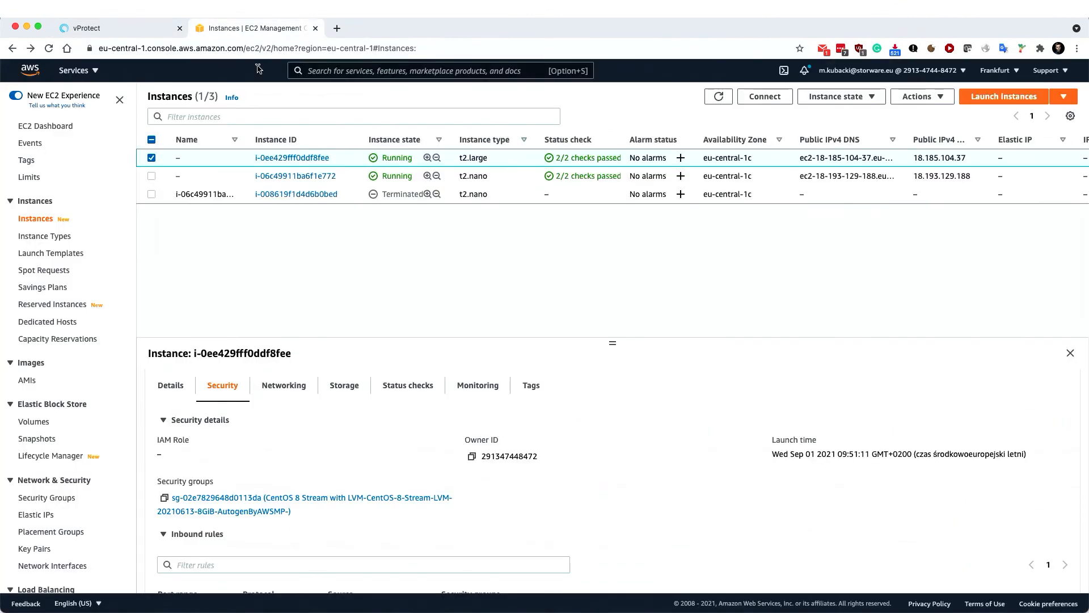
Refresh the EC2 instances, check restored t2.nano i-0202da1e3bbffcbb7 is running, and return to vProtect
left_click(718, 96)
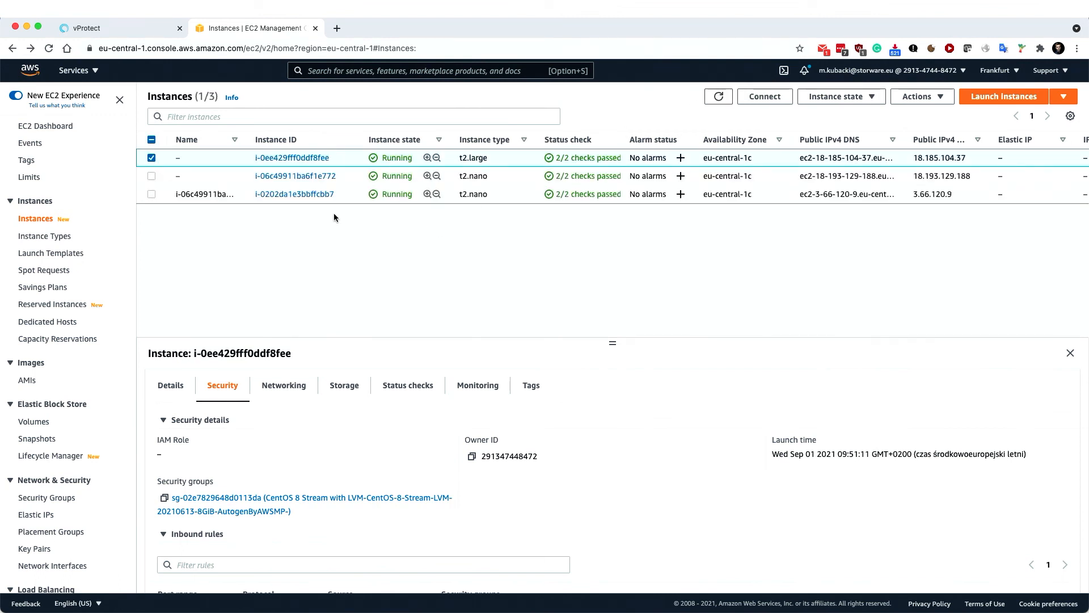
left_click(196, 194)
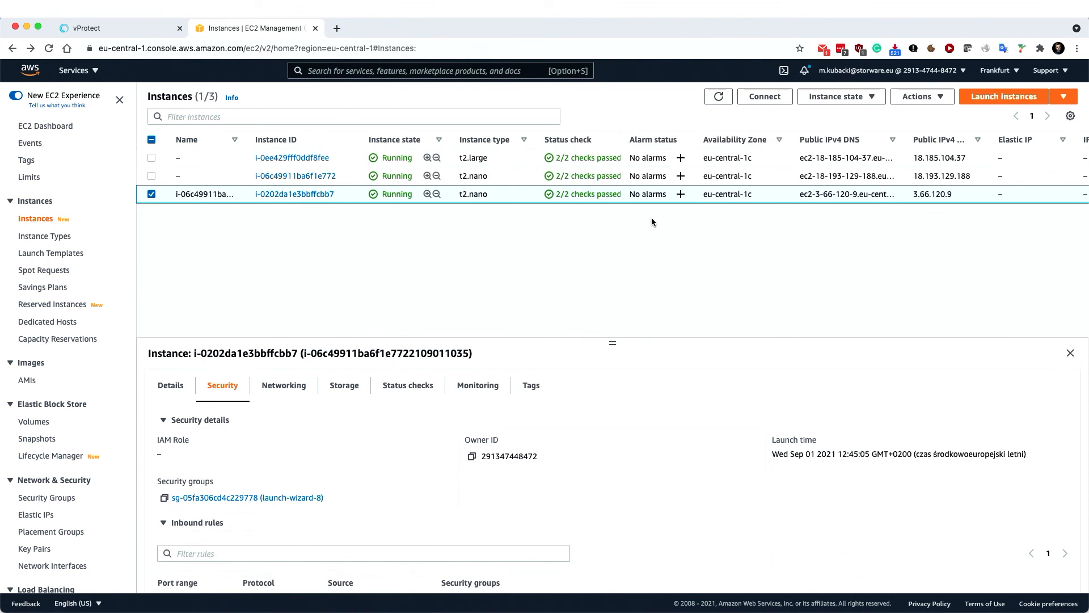
left_click(131, 31)
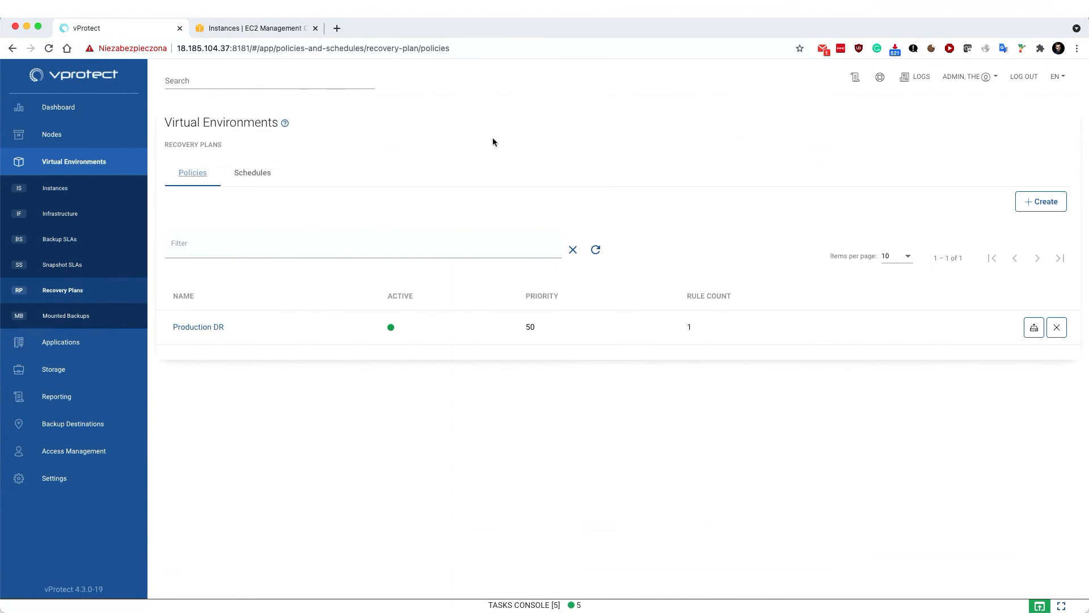
Show the File System backup destinations, where Local FS uses 5.13 GiB of 5.99 GiB
left_click(89, 427)
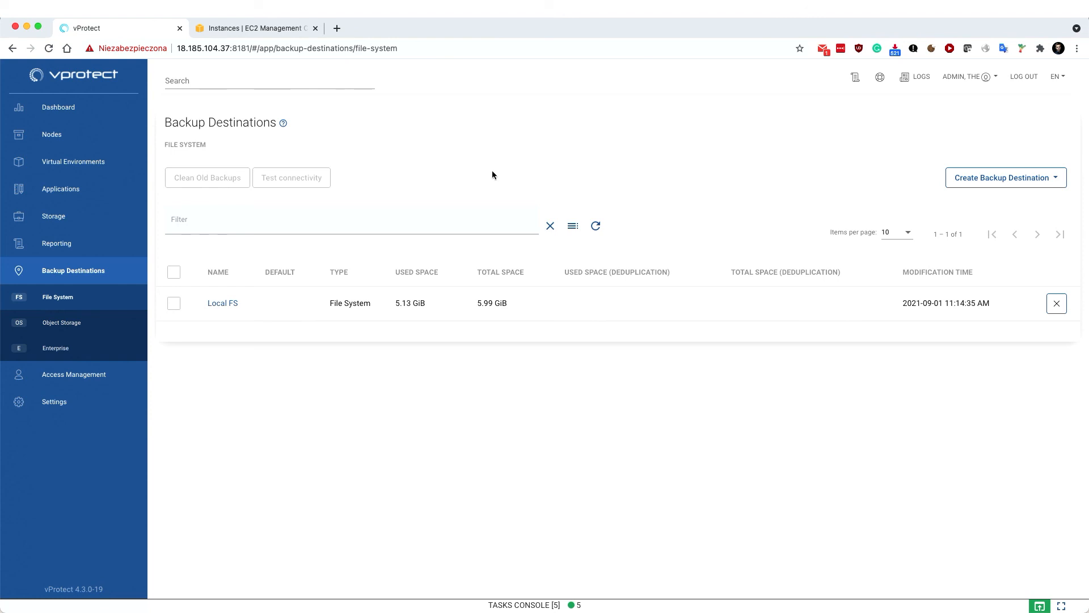
Review which Object Storage backup destination types can be created
left_click(61, 322)
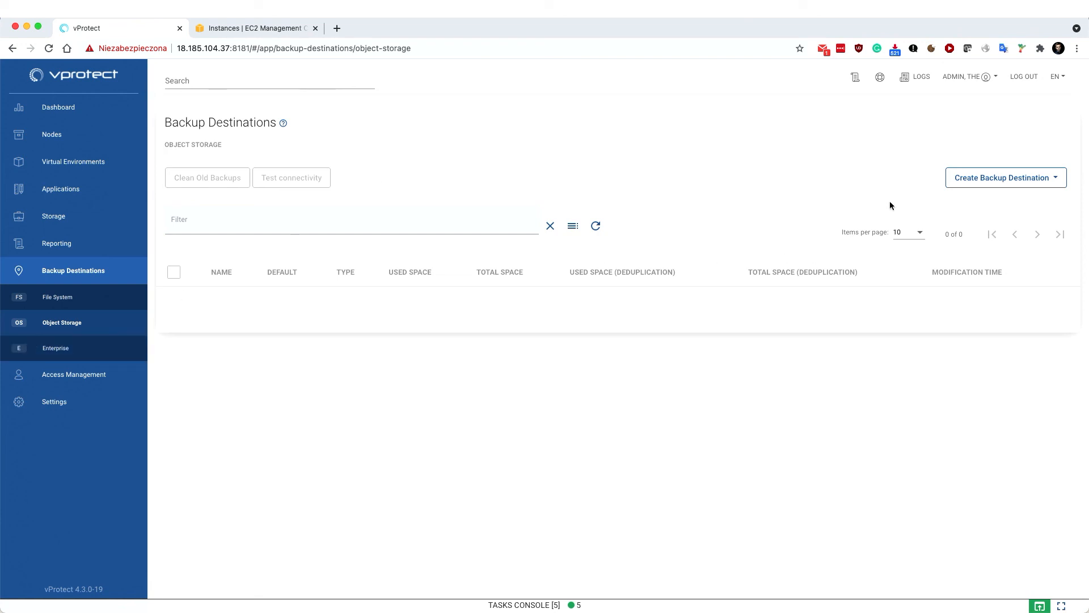
left_click(969, 176)
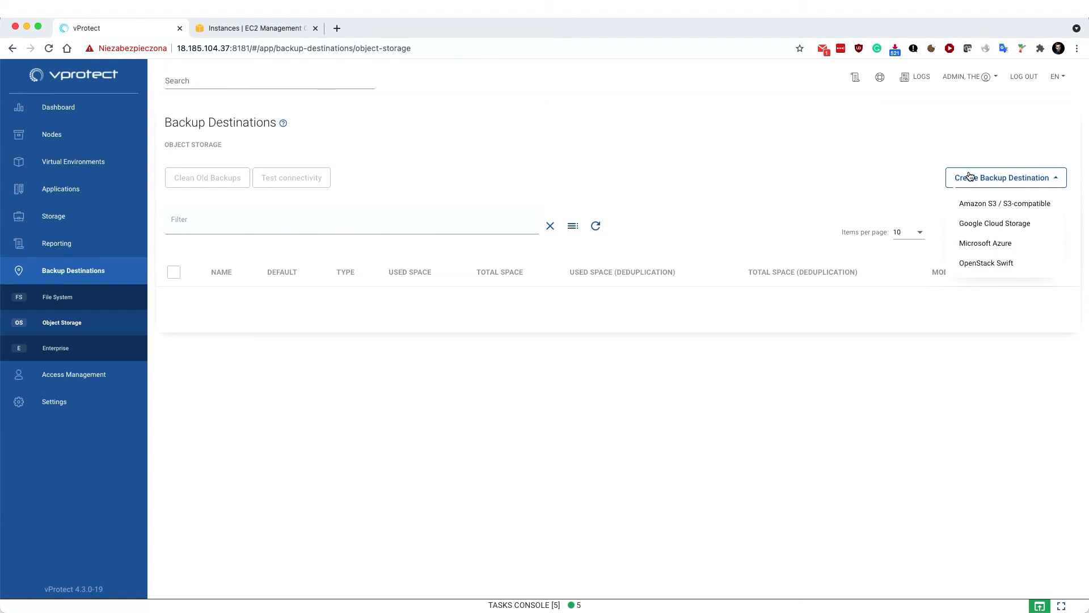
left_click(812, 146)
Review the Enterprise backup destination types available, then go back to the Dashboard
left_click(75, 345)
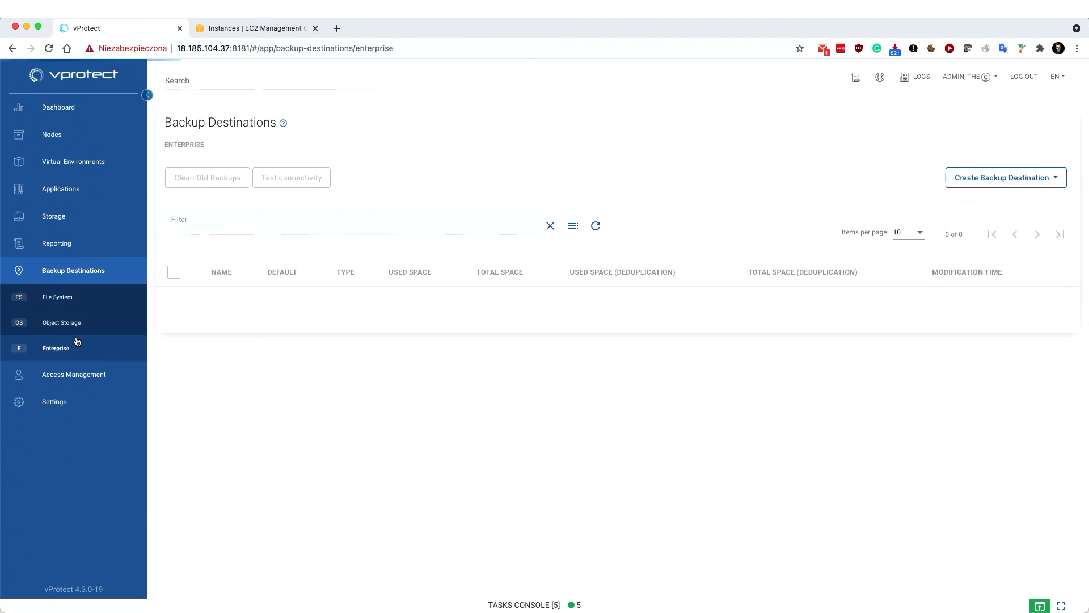
left_click(987, 180)
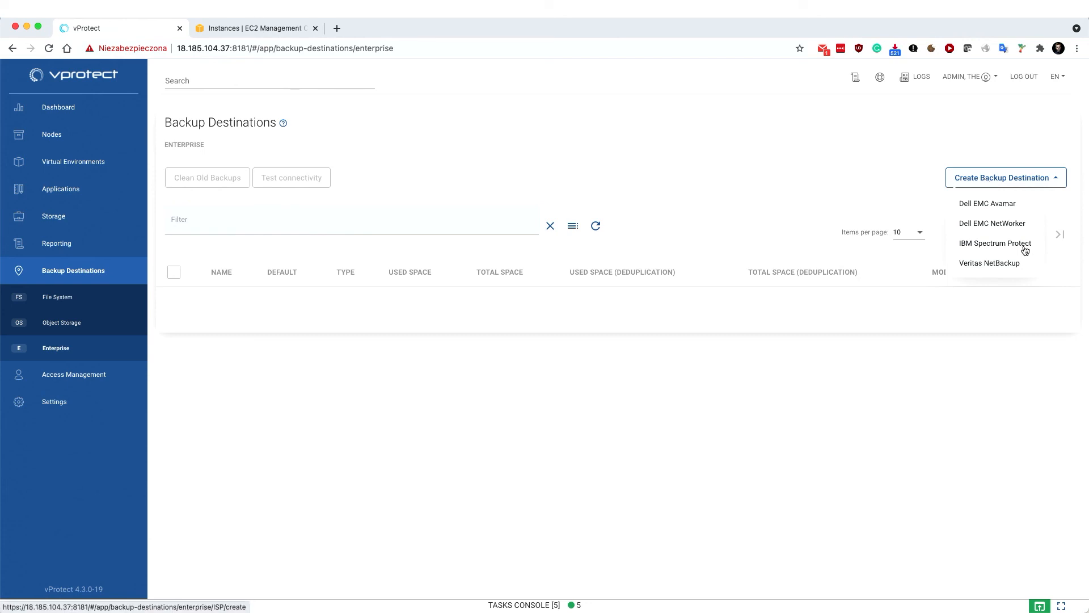
left_click(999, 376)
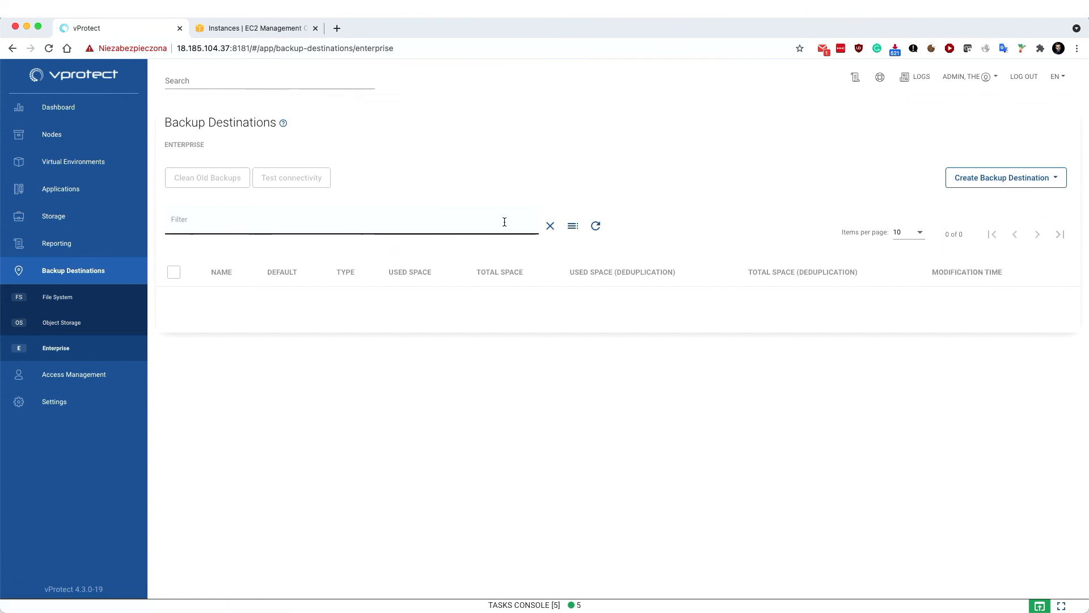
left_click(55, 113)
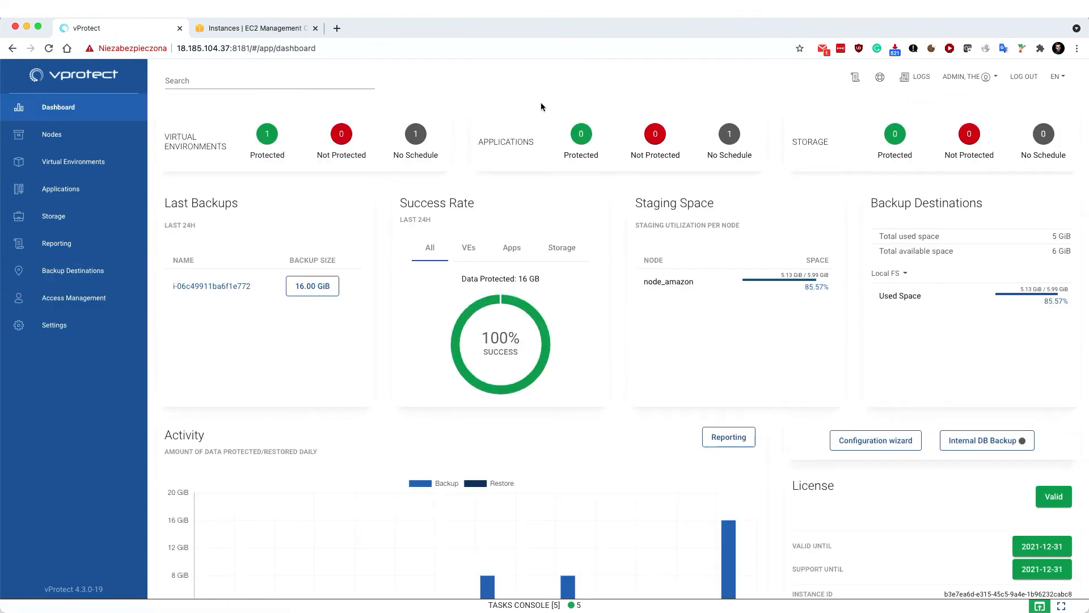